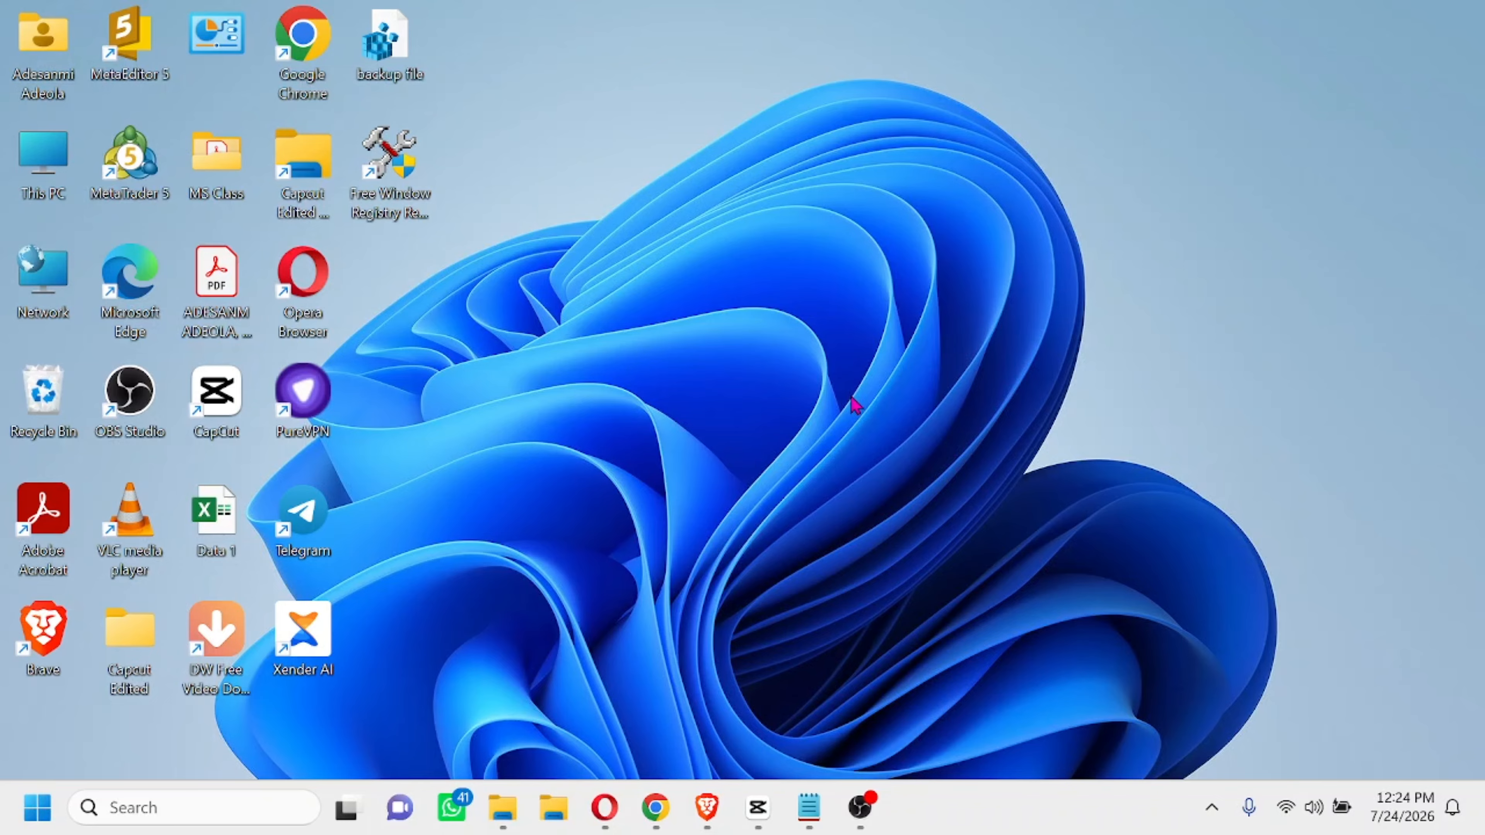
Open the Registry Editor by running regedit
{"action": "key", "text": "super+r"}
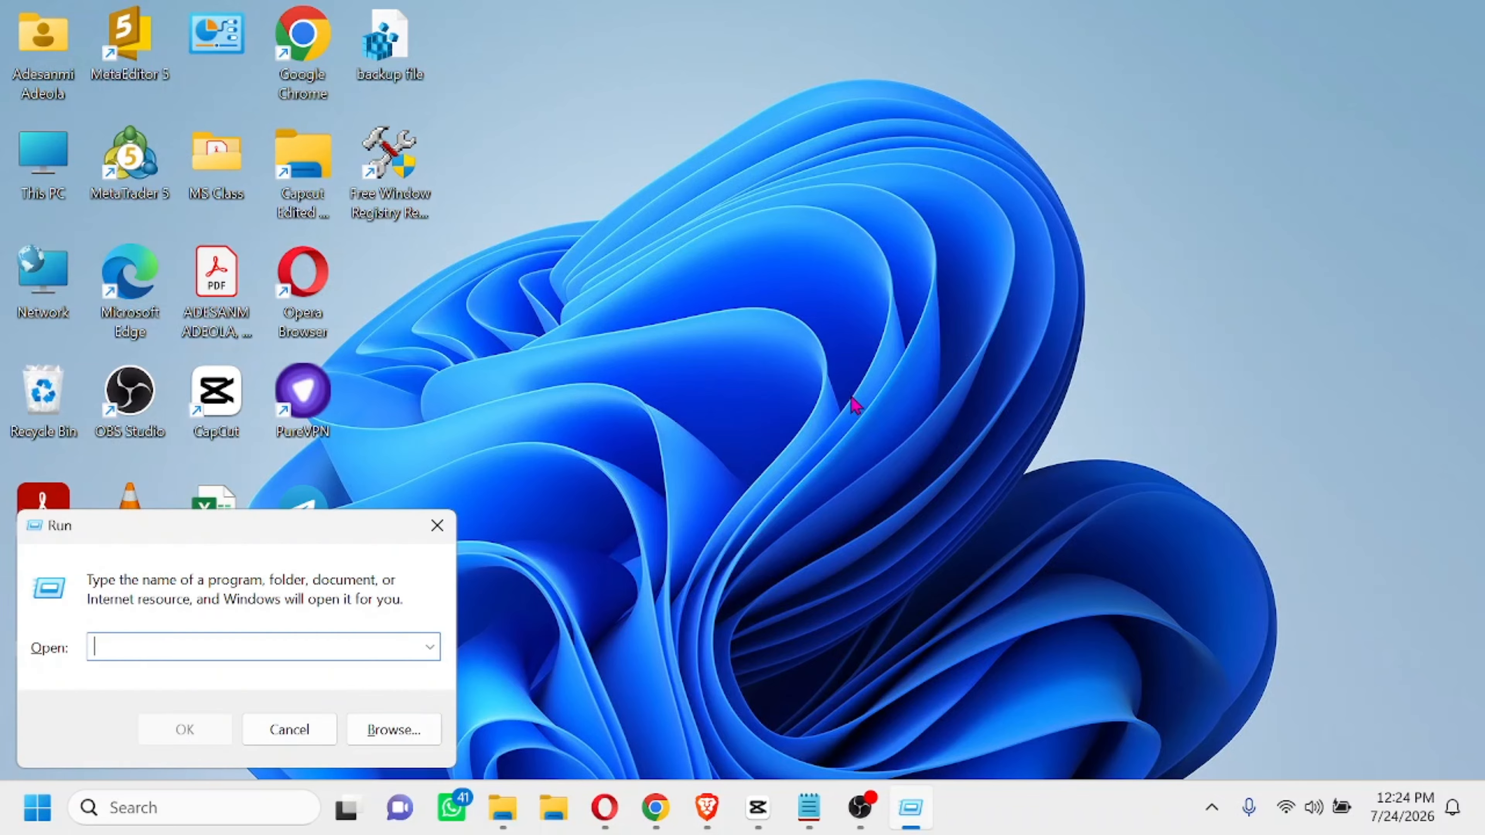
{"action": "type", "text": "regedit"}
{"action": "key", "text": "Return"}
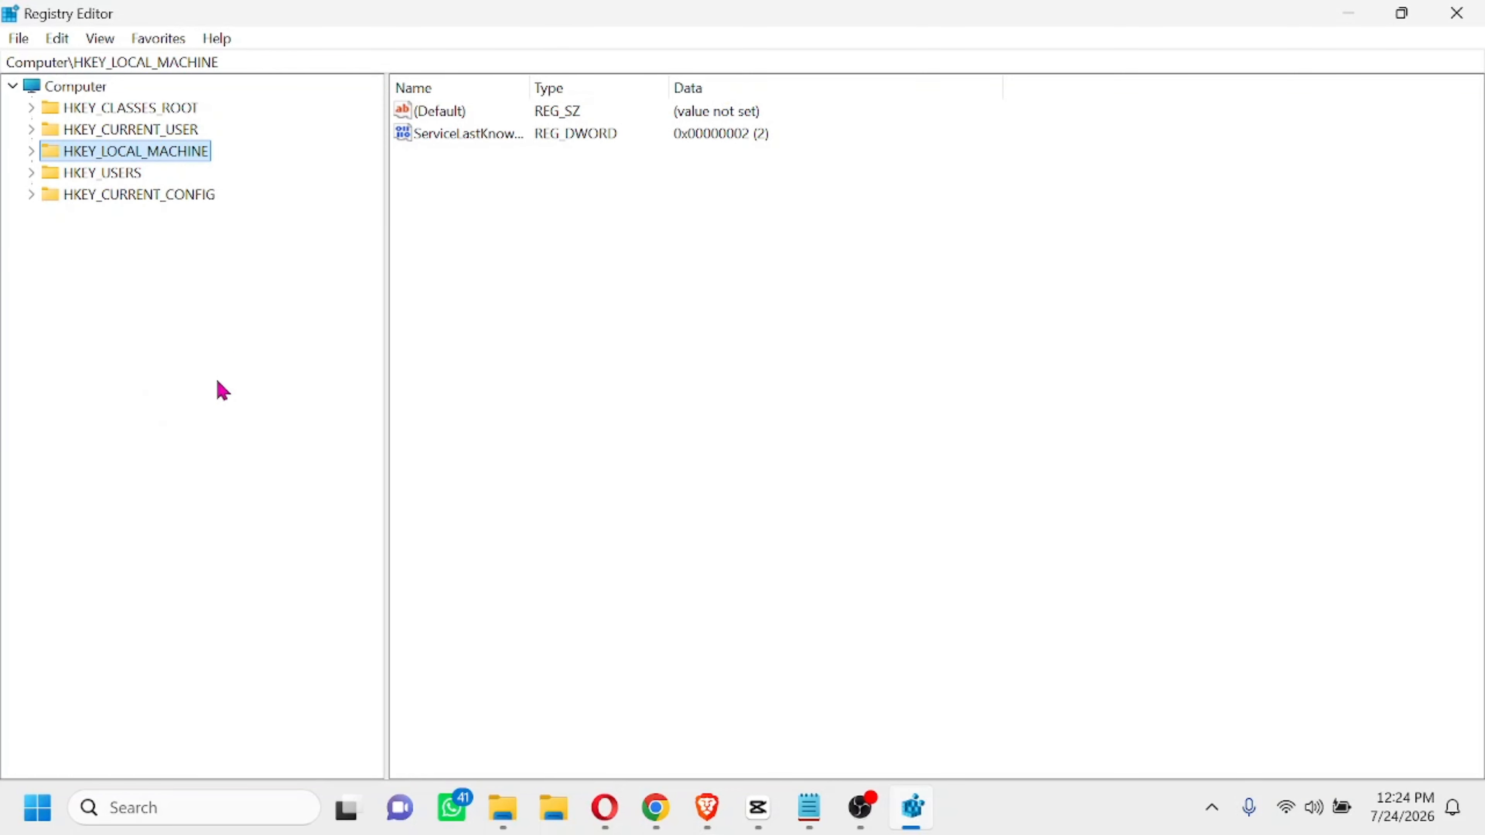
{"action": "left_click", "coordinate": [1348, 17]}
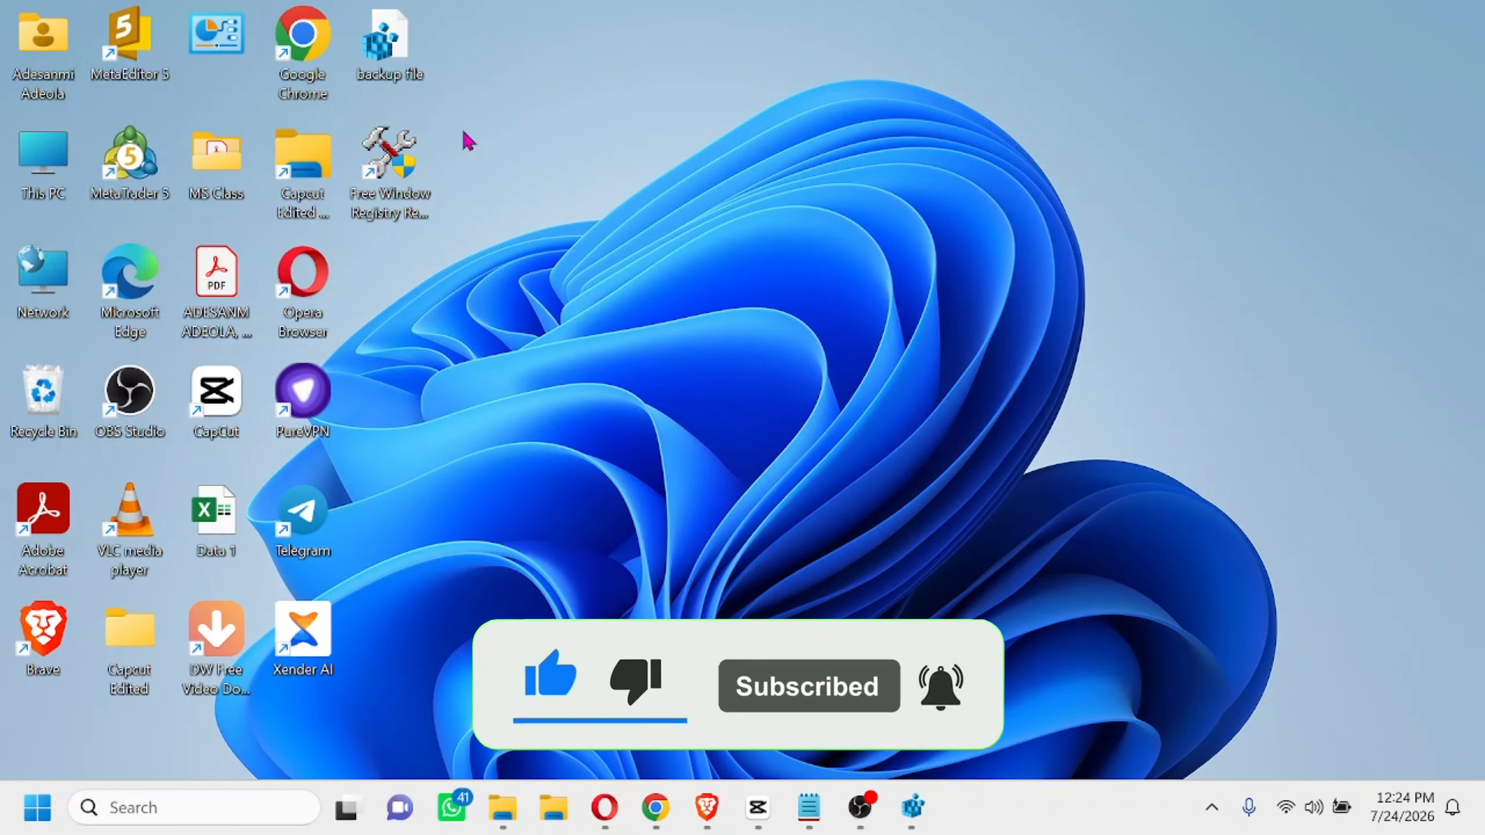
{"action": "left_click", "coordinate": [913, 808]}
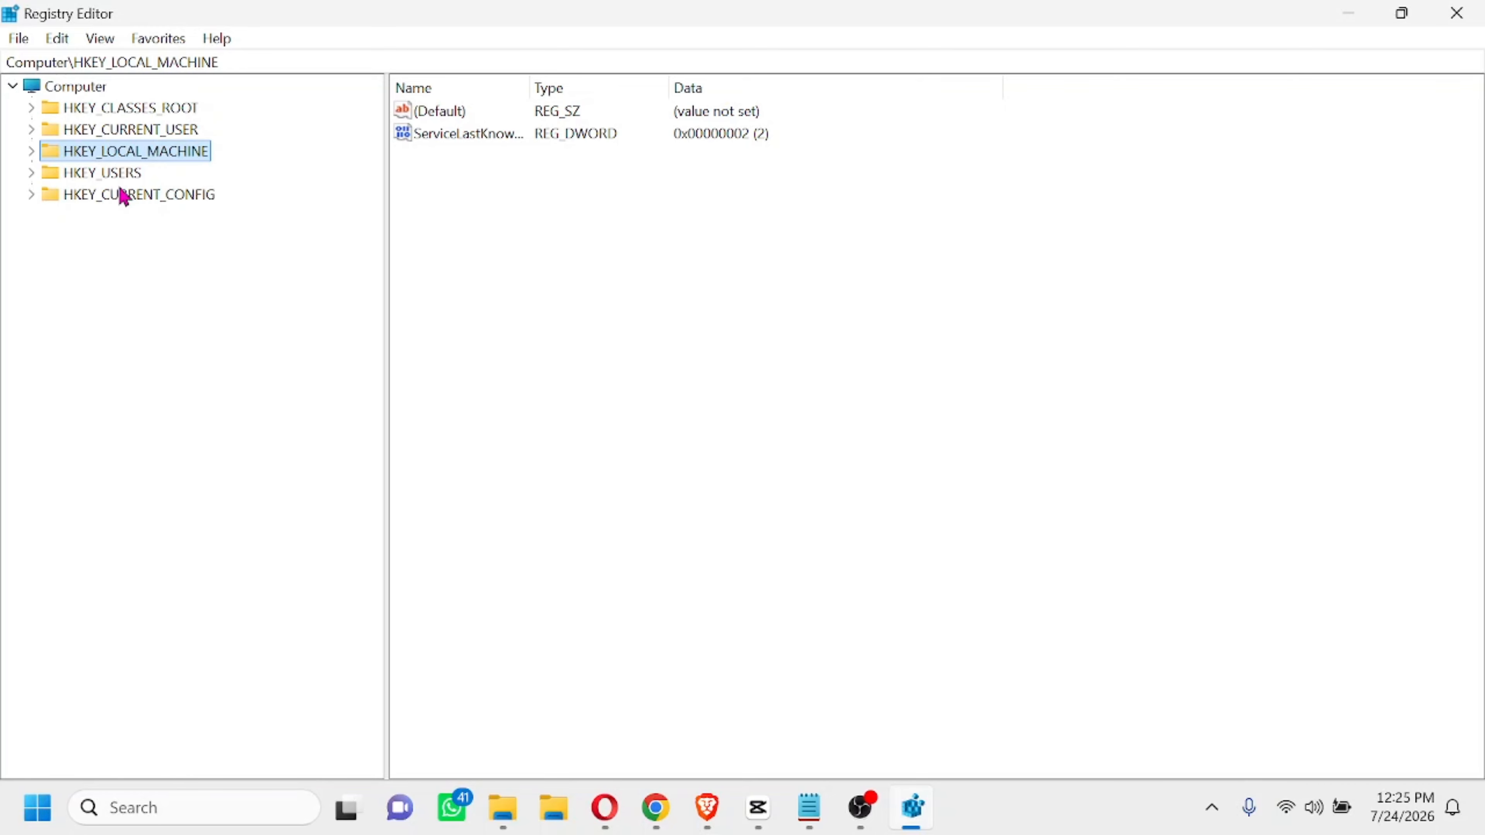
Expand HKEY_LOCAL_MACHINE\SOFTWARE and browse the Mozilla and MozillaPlugins keys and their subkeys
{"action": "left_click", "coordinate": [32, 153]}
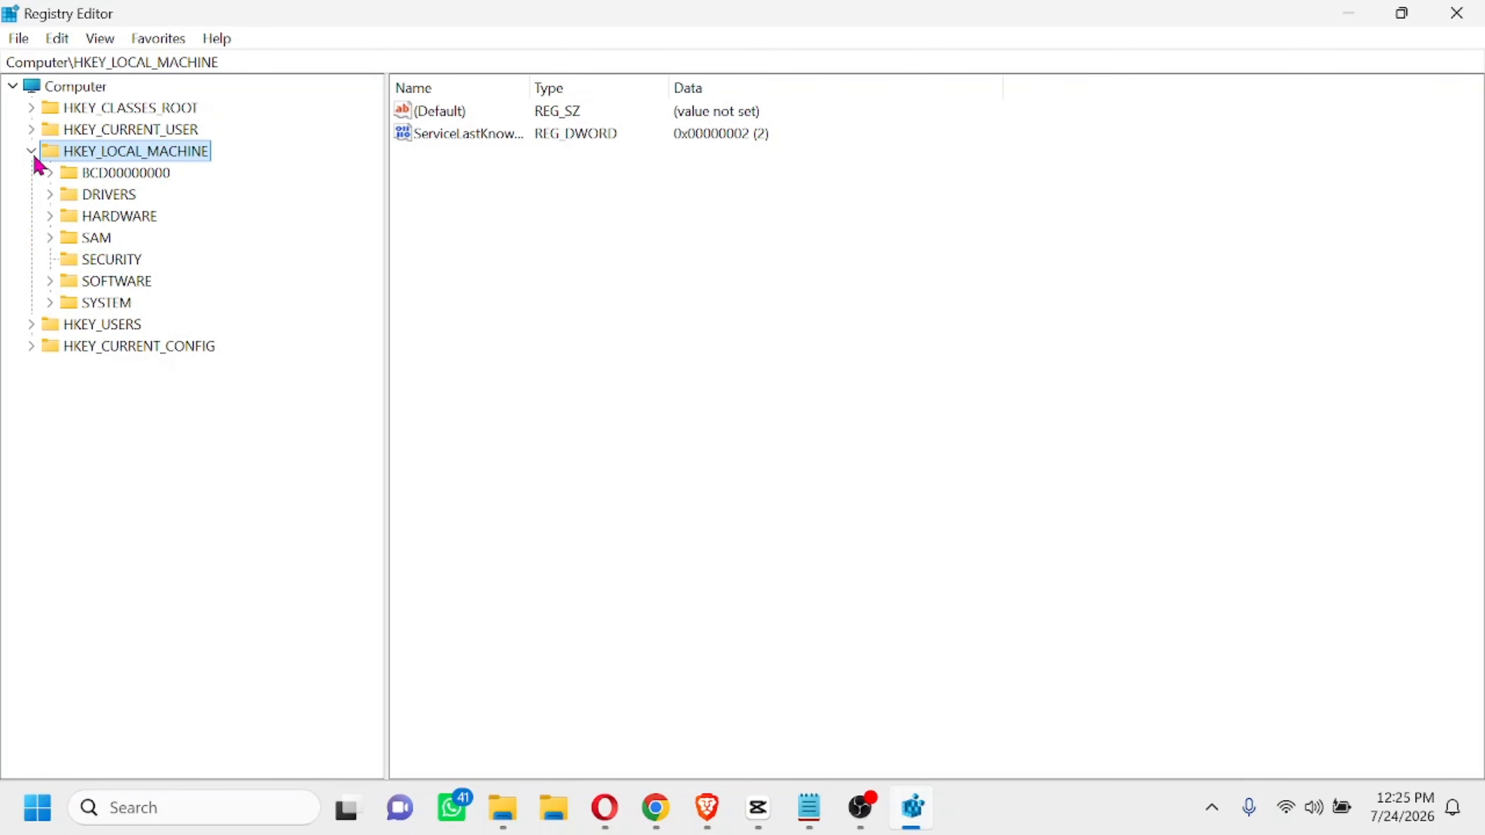
{"action": "left_click", "coordinate": [50, 284]}
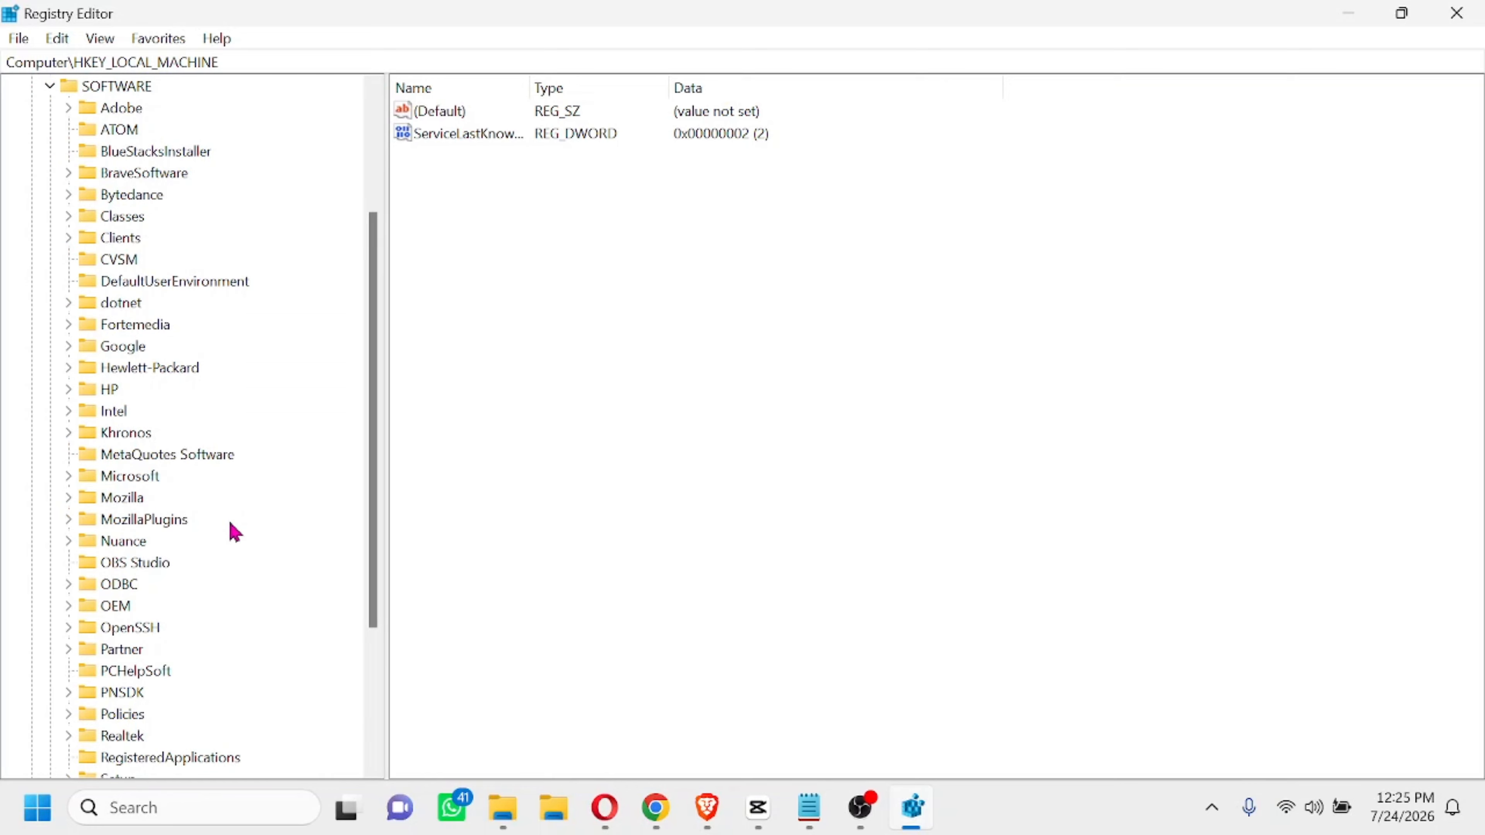
{"action": "left_click", "coordinate": [115, 503]}
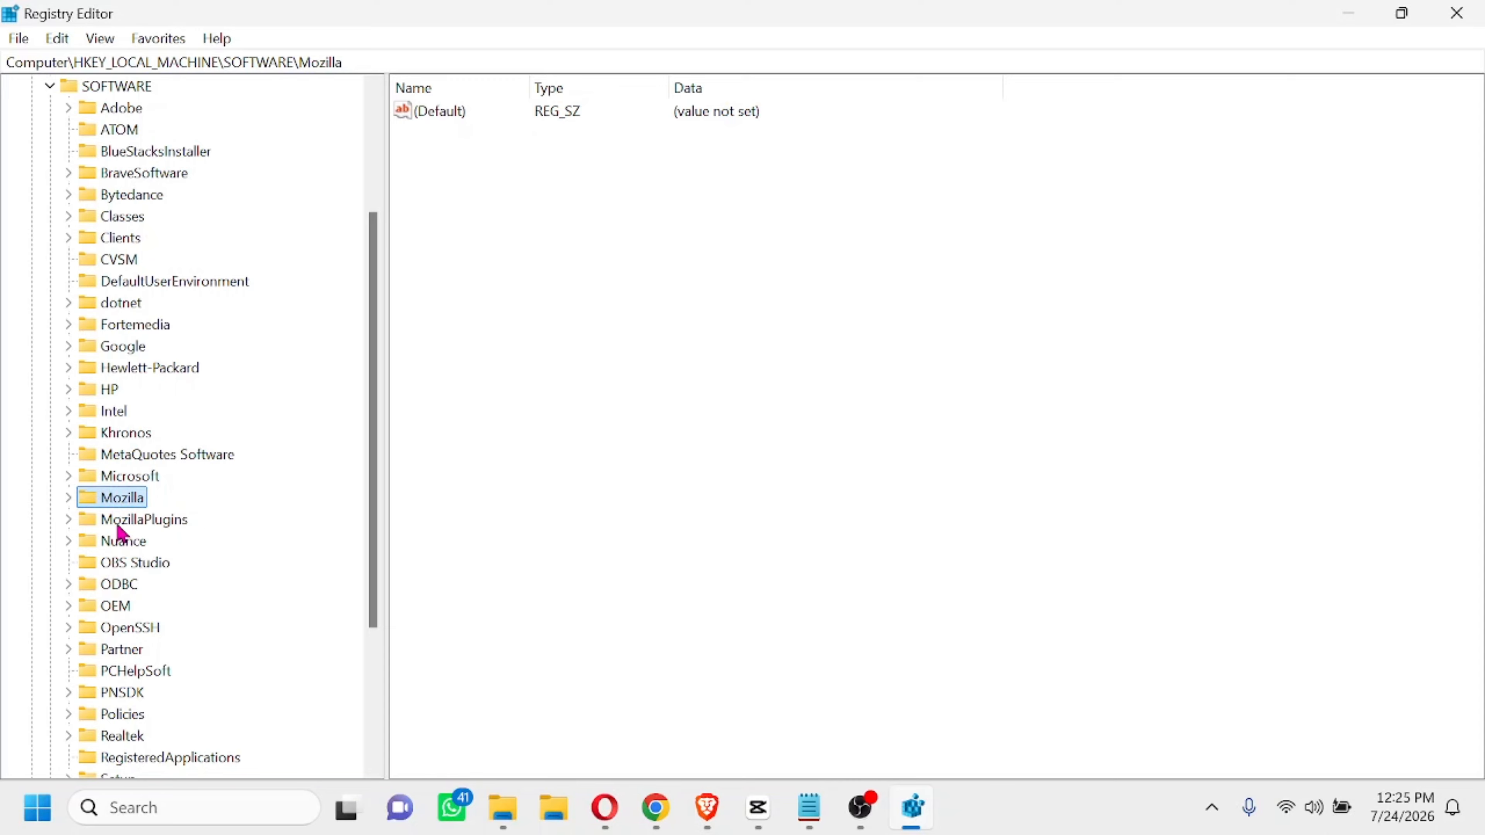
{"action": "left_click", "coordinate": [118, 525]}
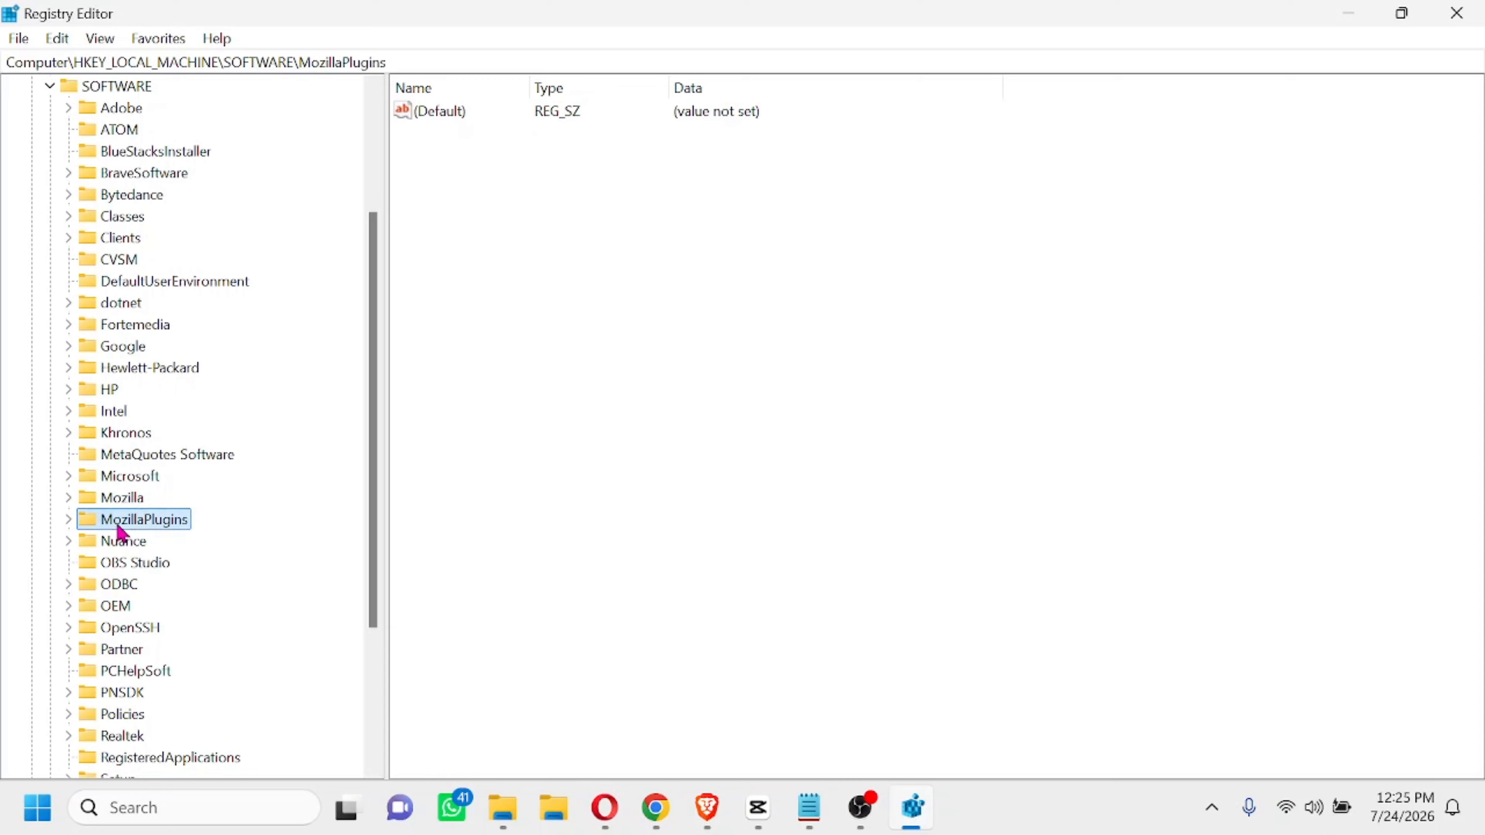
{"action": "left_click", "coordinate": [69, 499]}
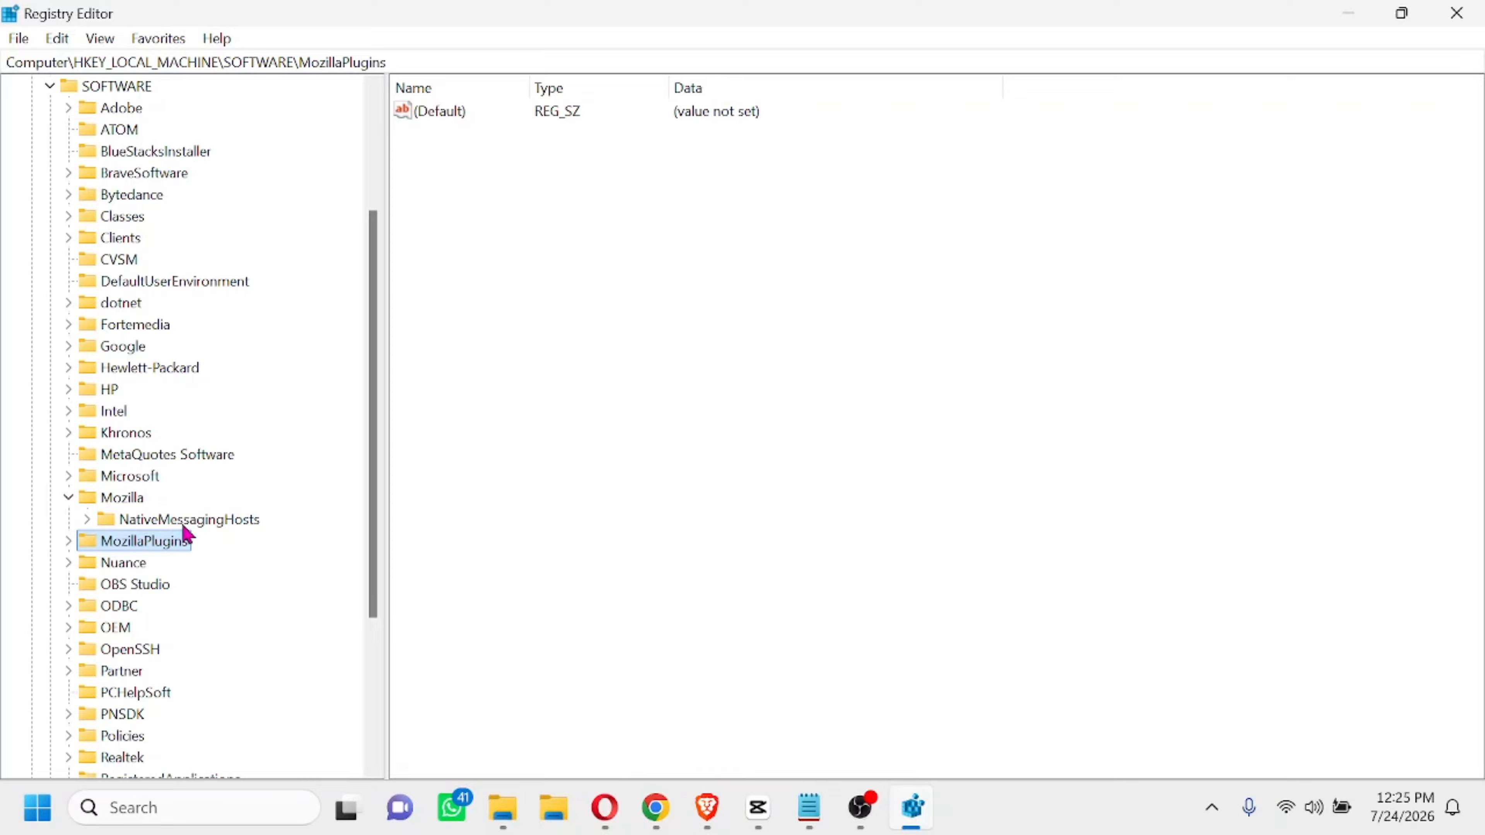
{"action": "left_click", "coordinate": [217, 523]}
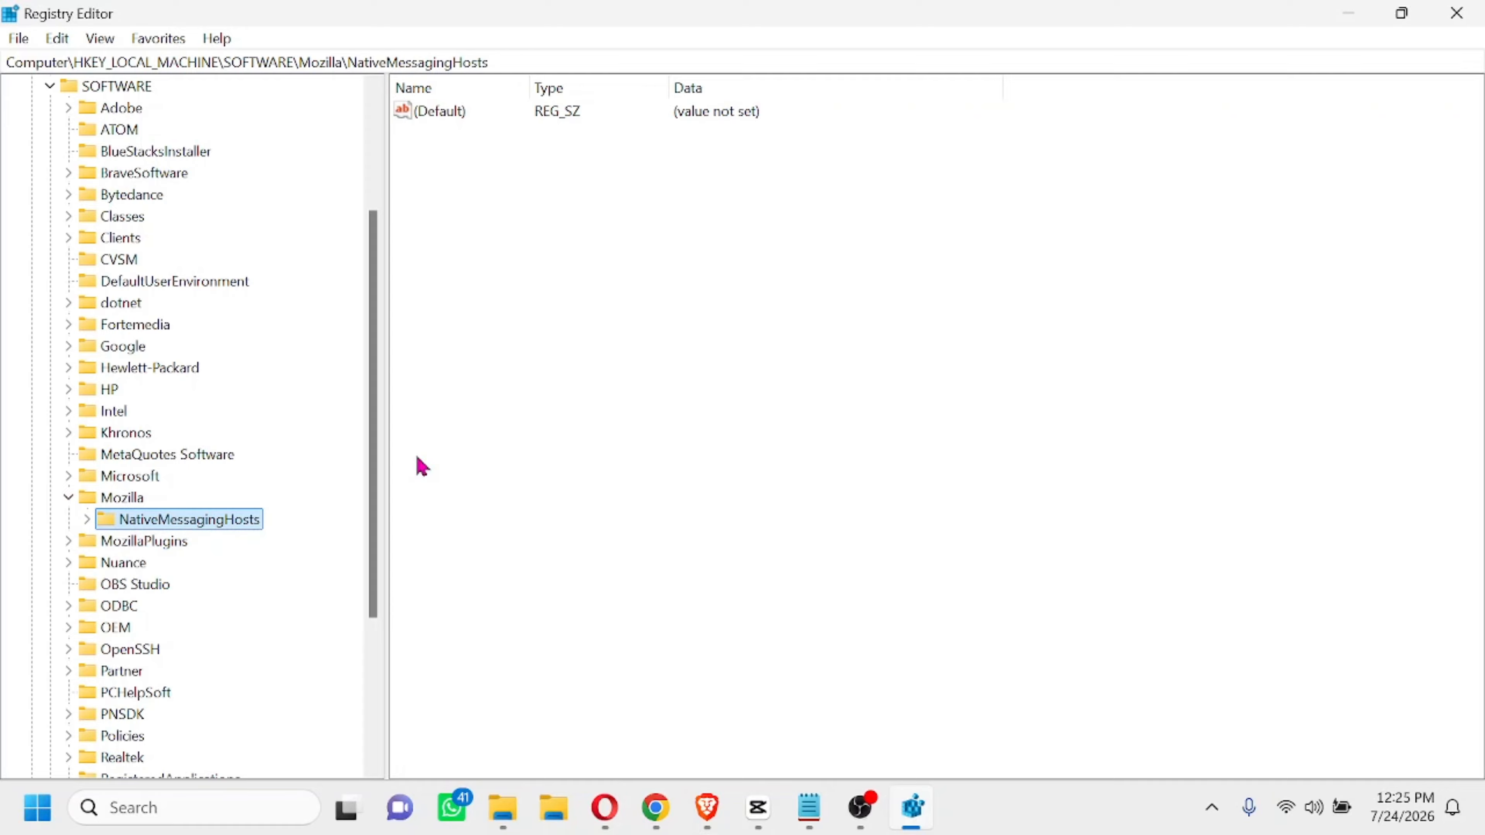
{"action": "left_click", "coordinate": [87, 520]}
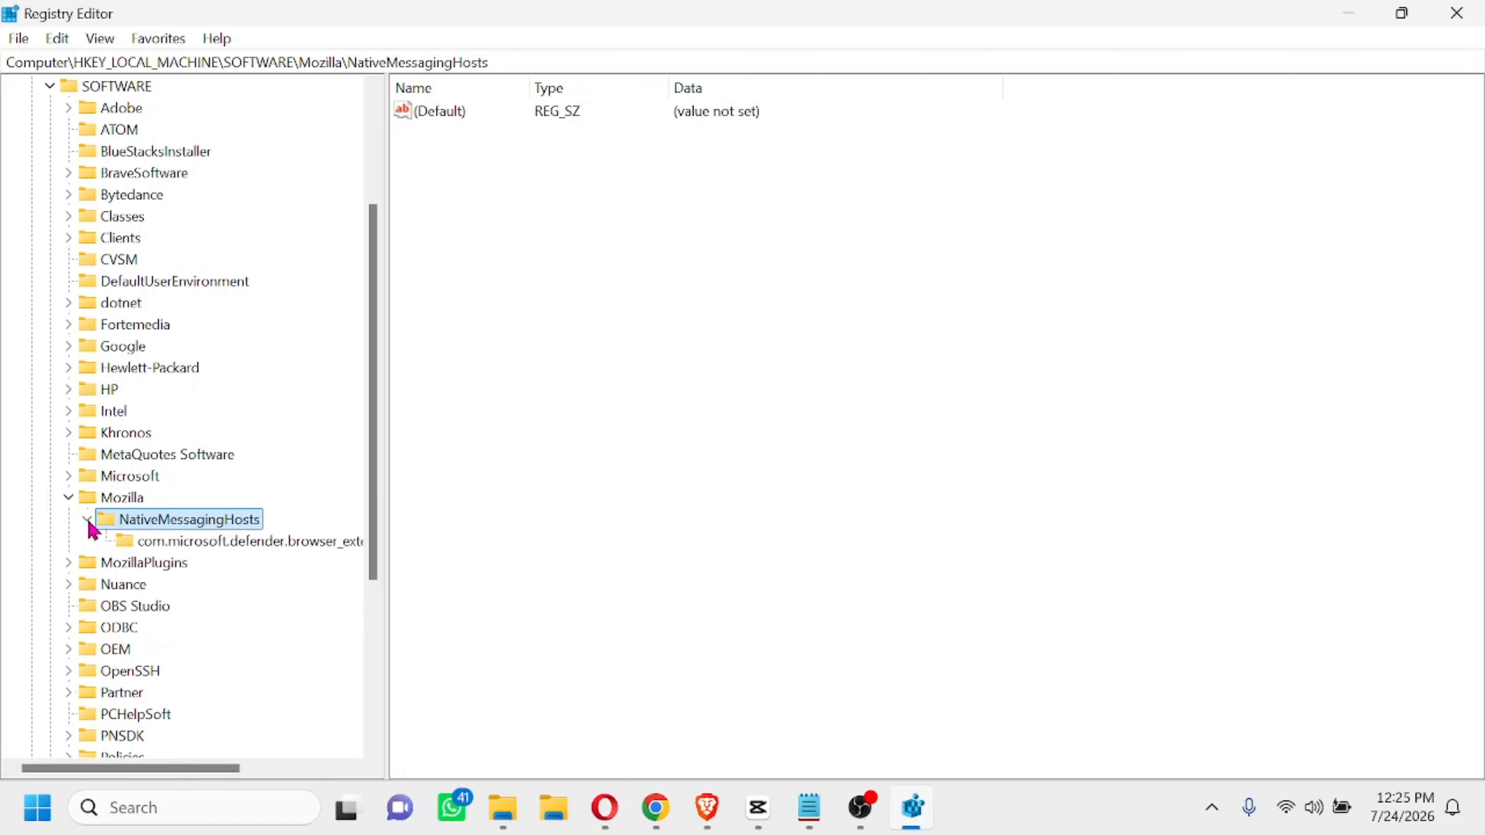
{"action": "left_click", "coordinate": [178, 545]}
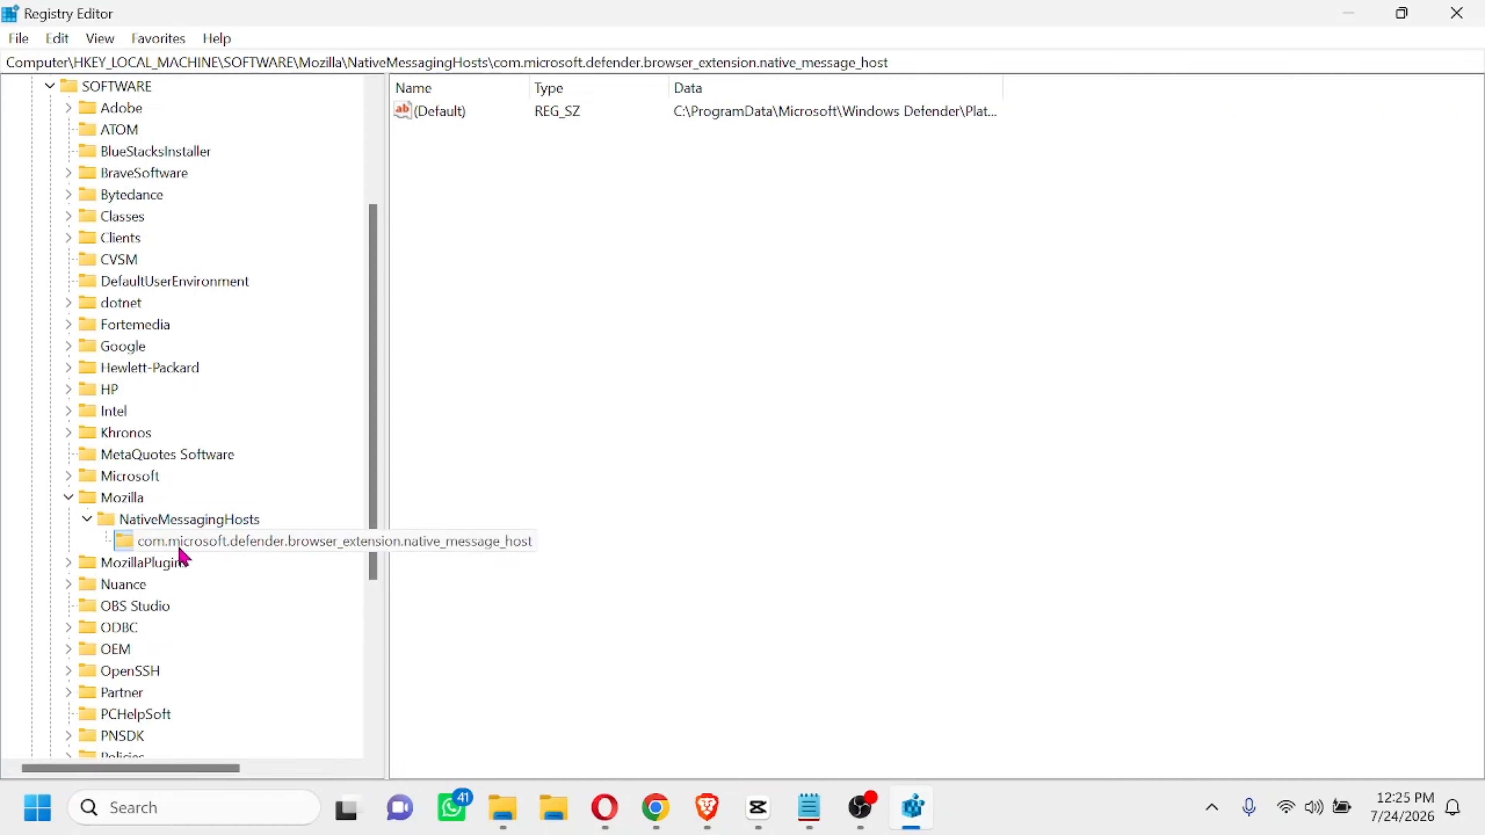
{"action": "left_click", "coordinate": [87, 520]}
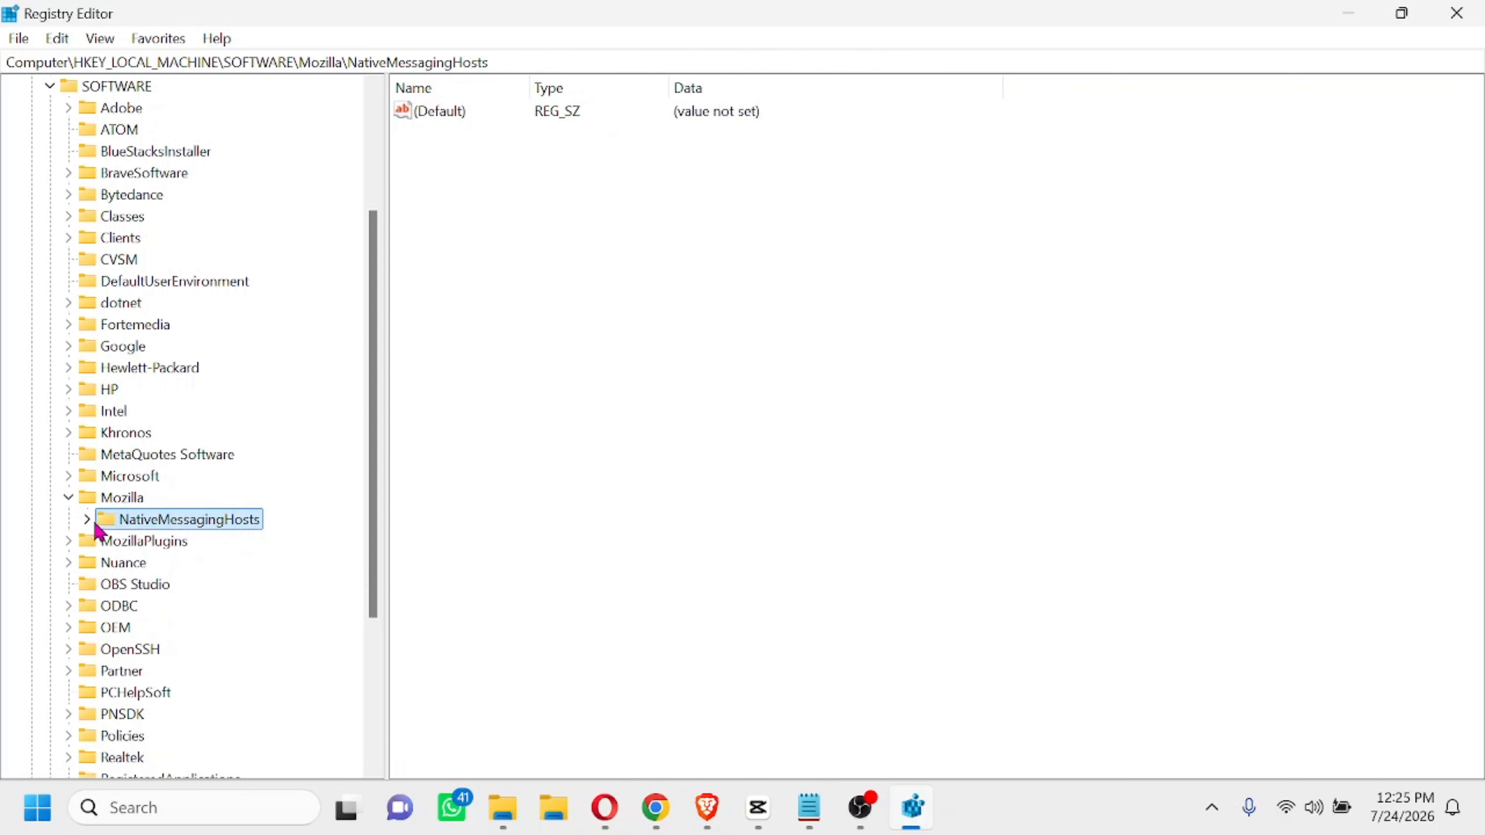
{"action": "left_click", "coordinate": [71, 498]}
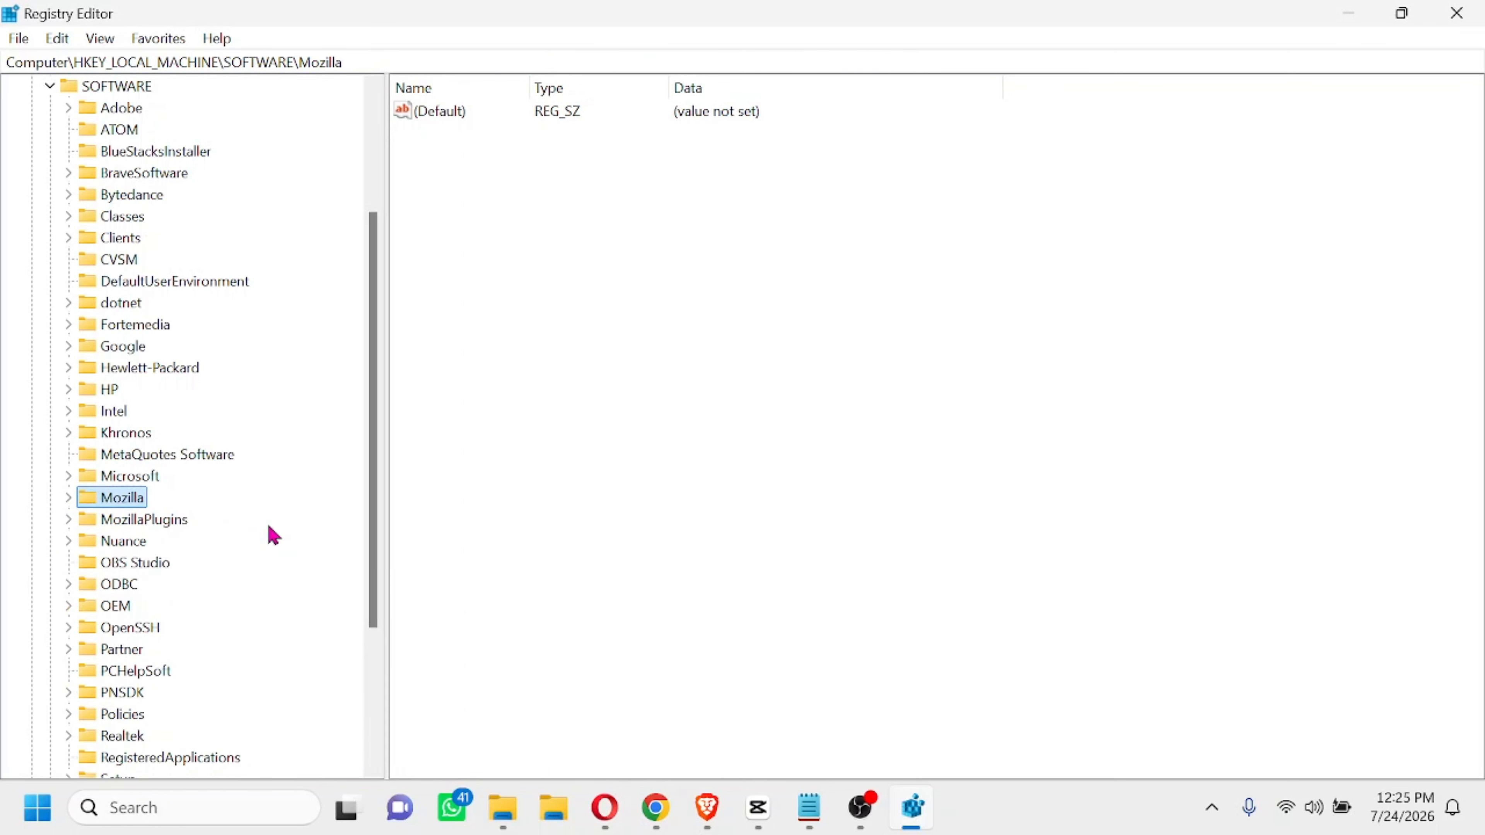
{"action": "left_click", "coordinate": [68, 519]}
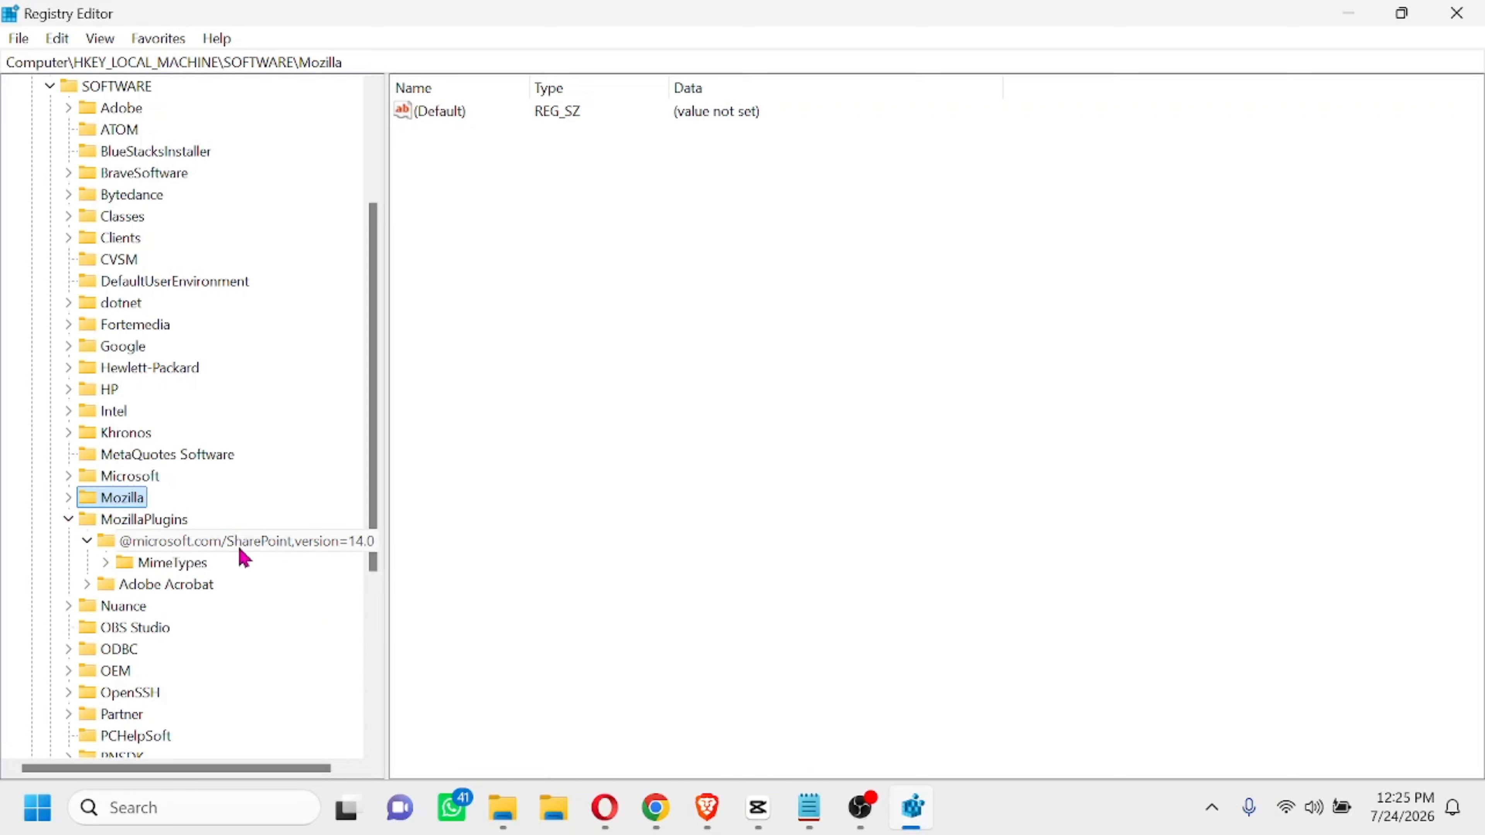
{"action": "left_click", "coordinate": [274, 548]}
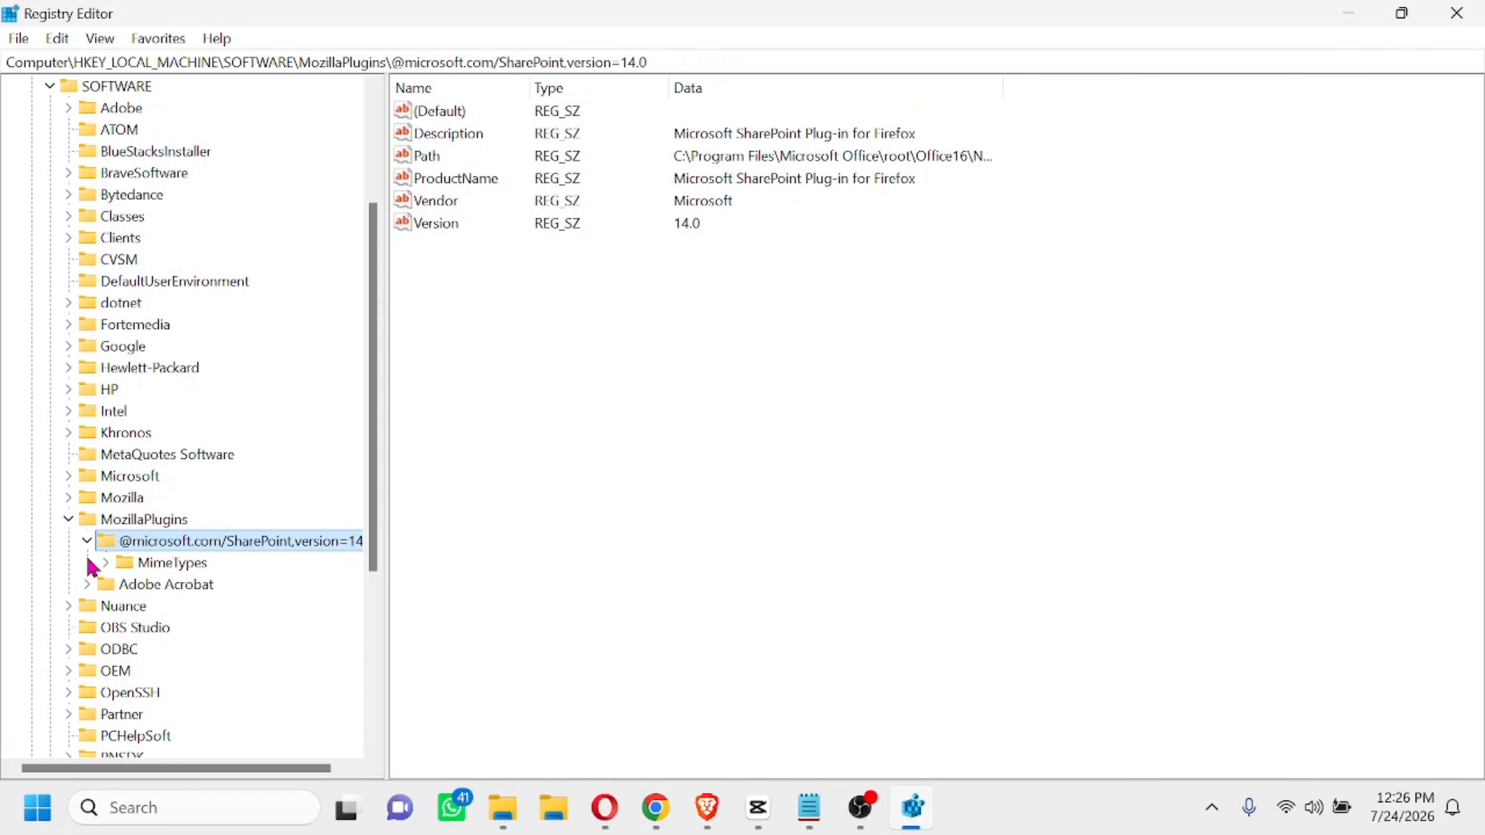
{"action": "left_click", "coordinate": [87, 541]}
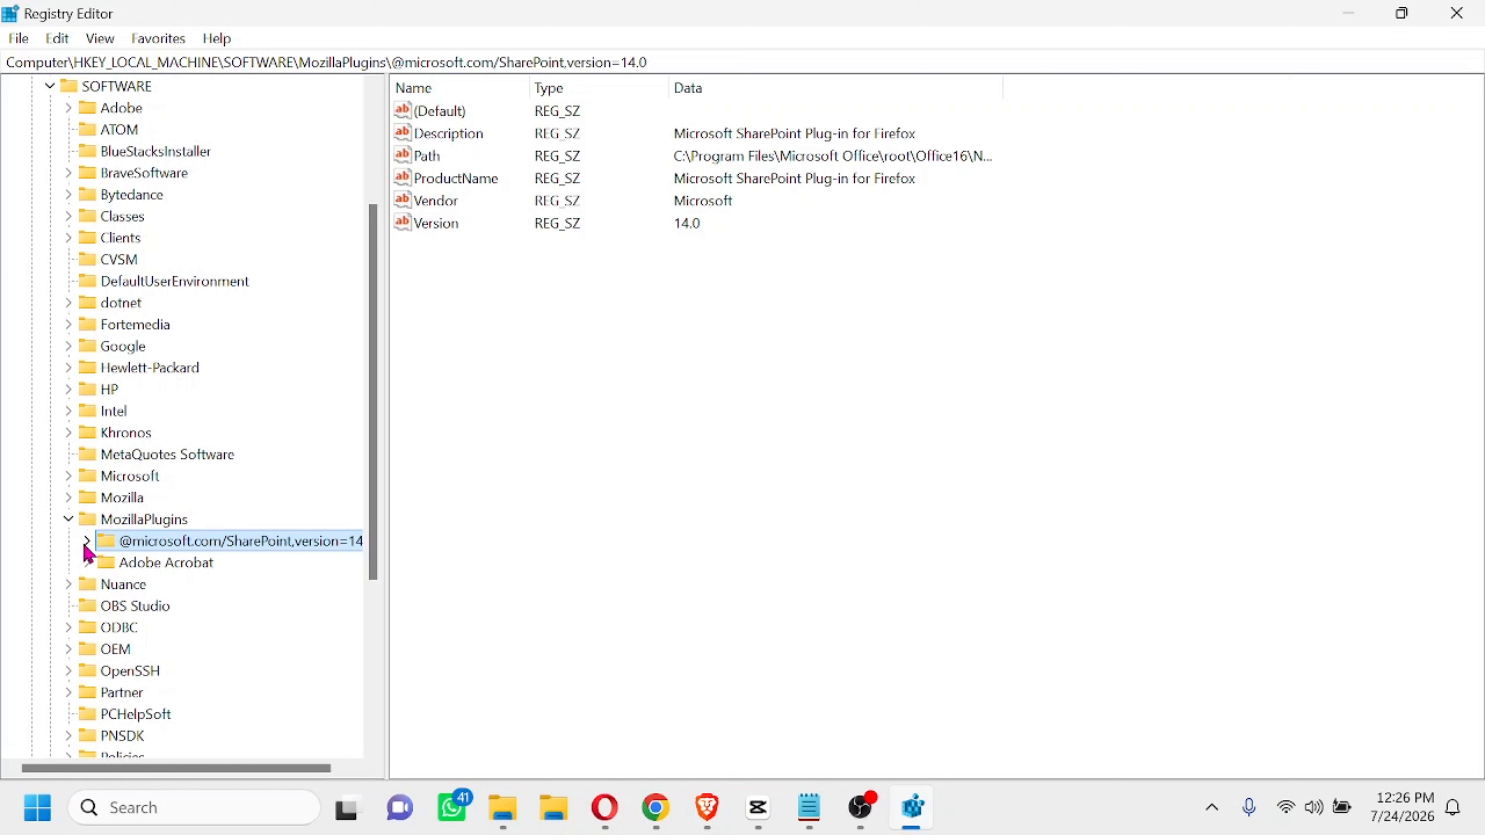
{"action": "key", "text": "Tab"}
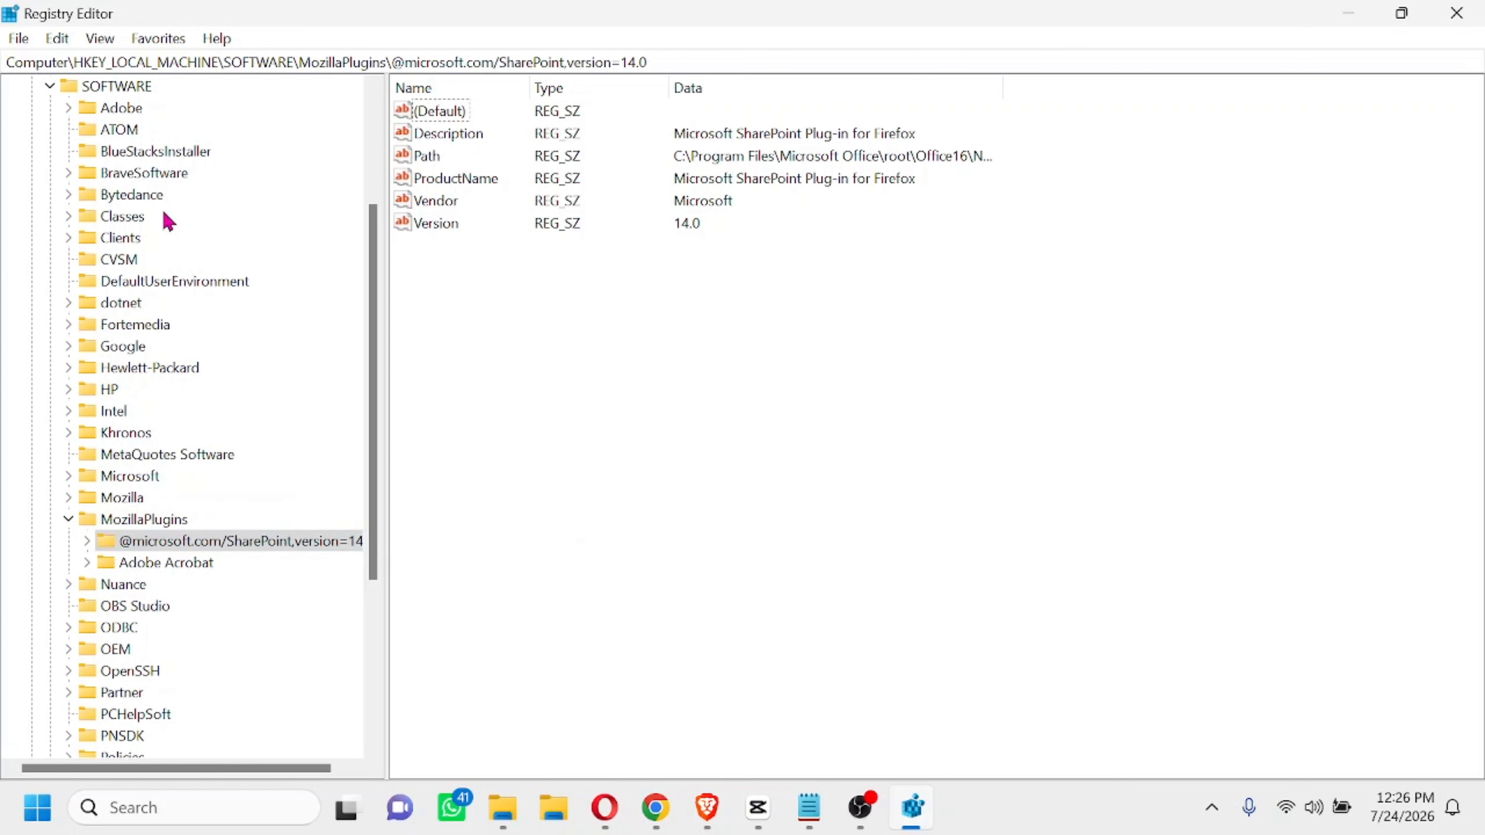
{"action": "left_click", "coordinate": [22, 40]}
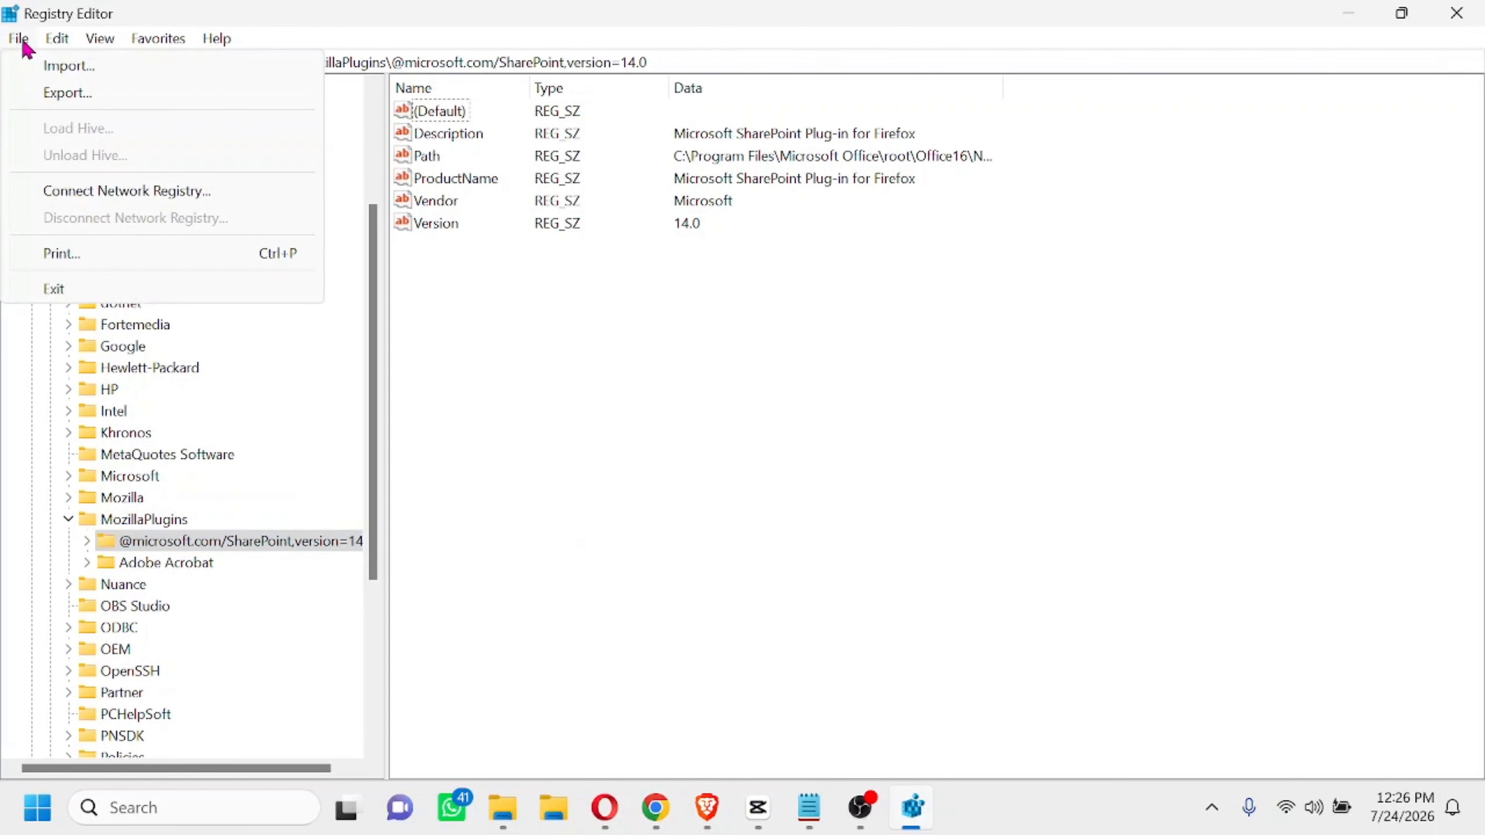
{"action": "left_click", "coordinate": [70, 95]}
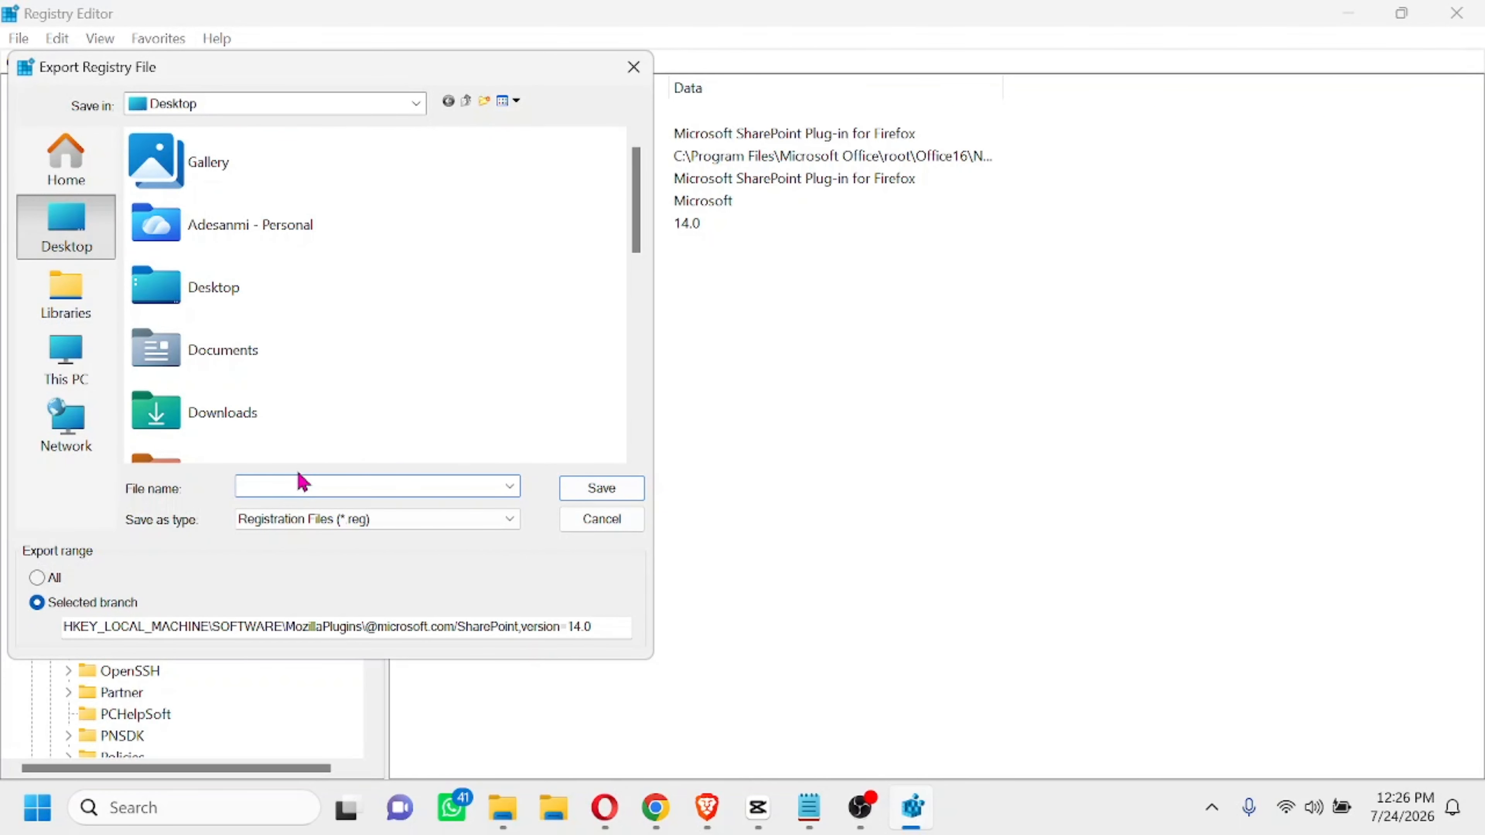
{"action": "type", "text": "backup mozila reg"}
{"action": "left_click", "coordinate": [601, 488]}
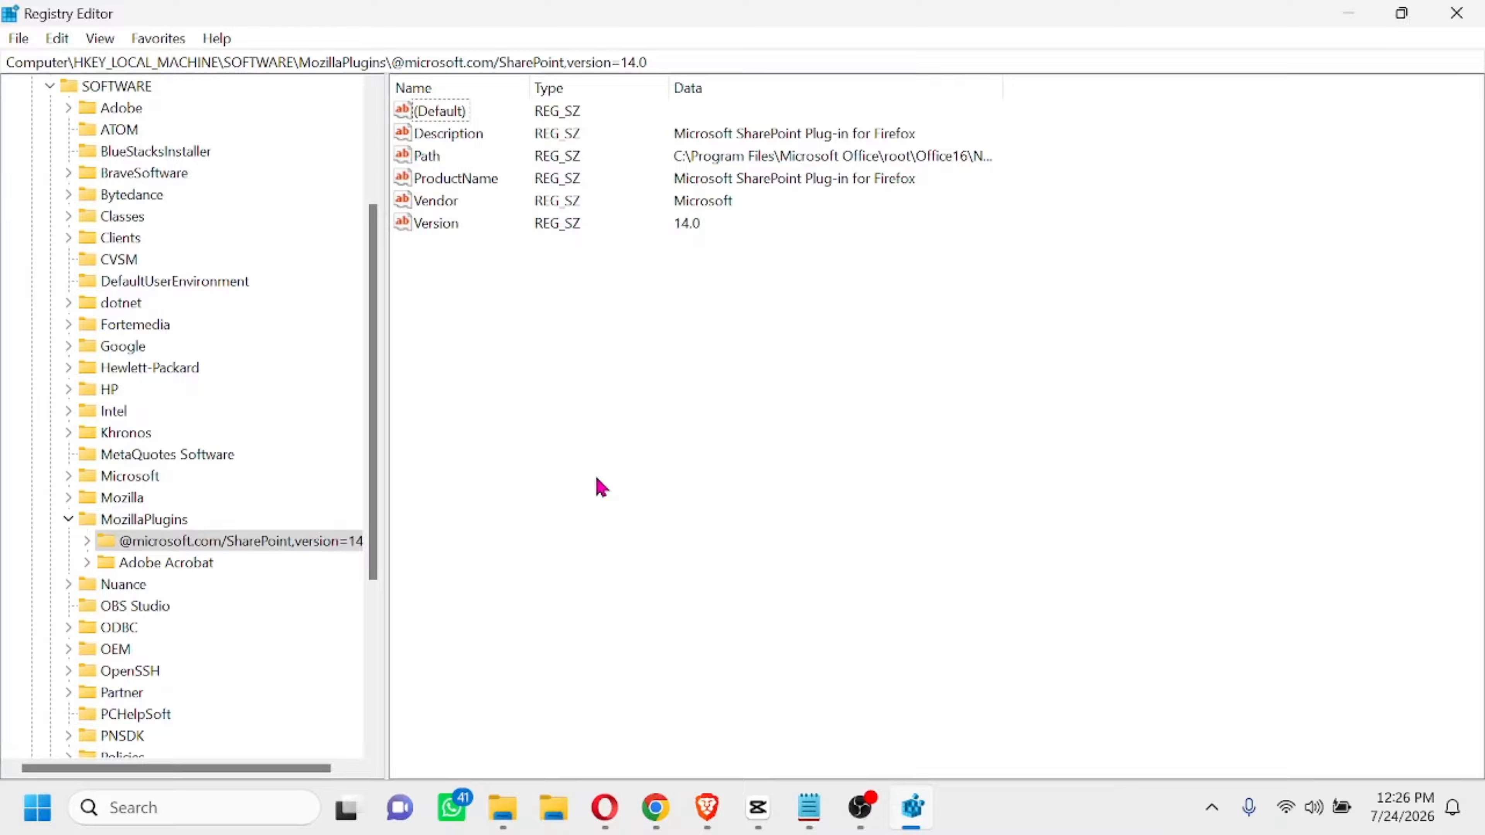
Locate the backup mozila reg file in the registry import dialog and close it without importing
{"action": "left_click", "coordinate": [30, 39]}
{"action": "left_click", "coordinate": [57, 38]}
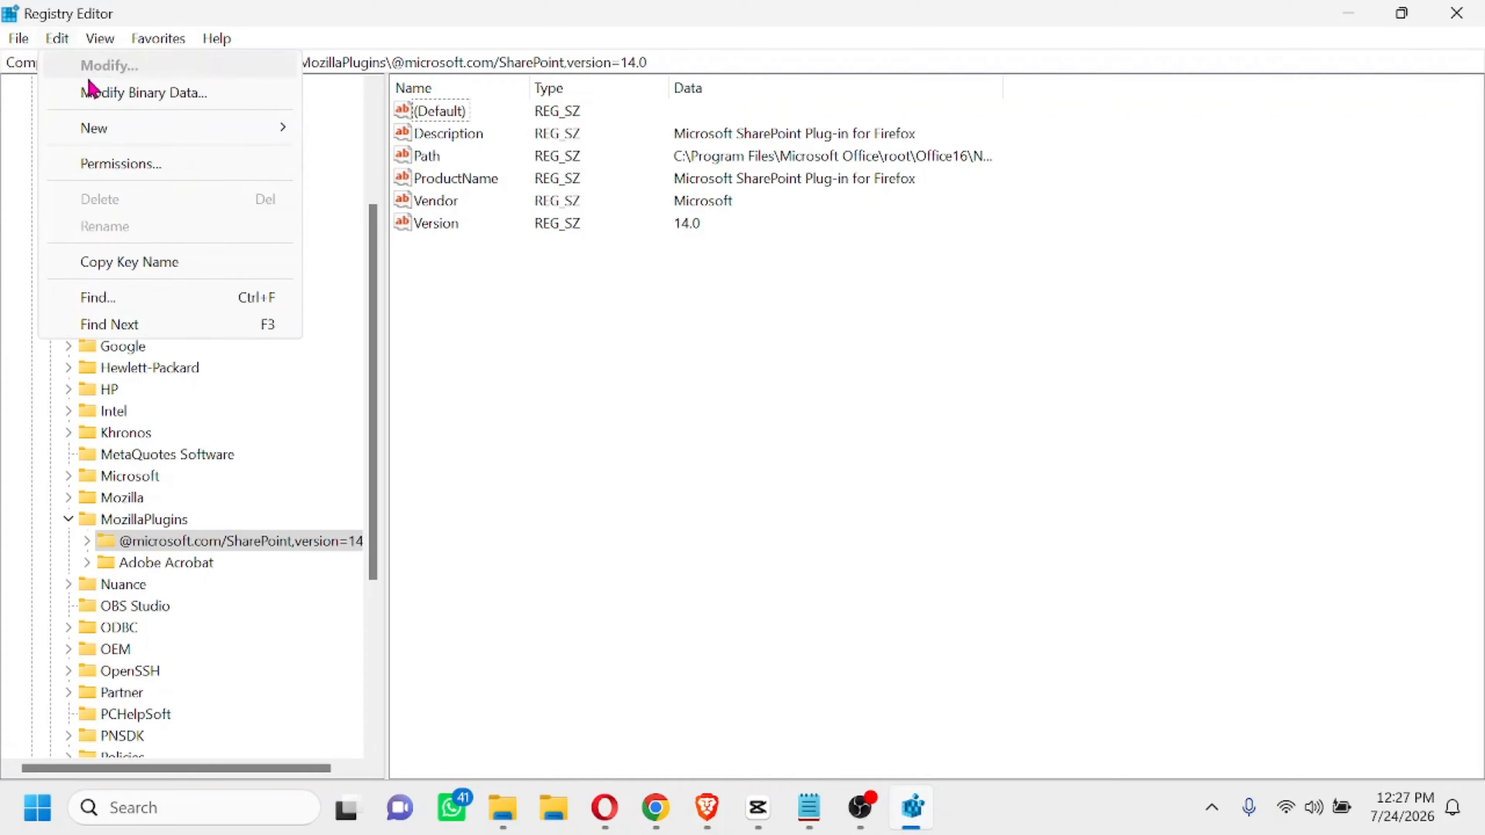
{"action": "mouse_move", "coordinate": [24, 39]}
{"action": "left_click", "coordinate": [58, 65]}
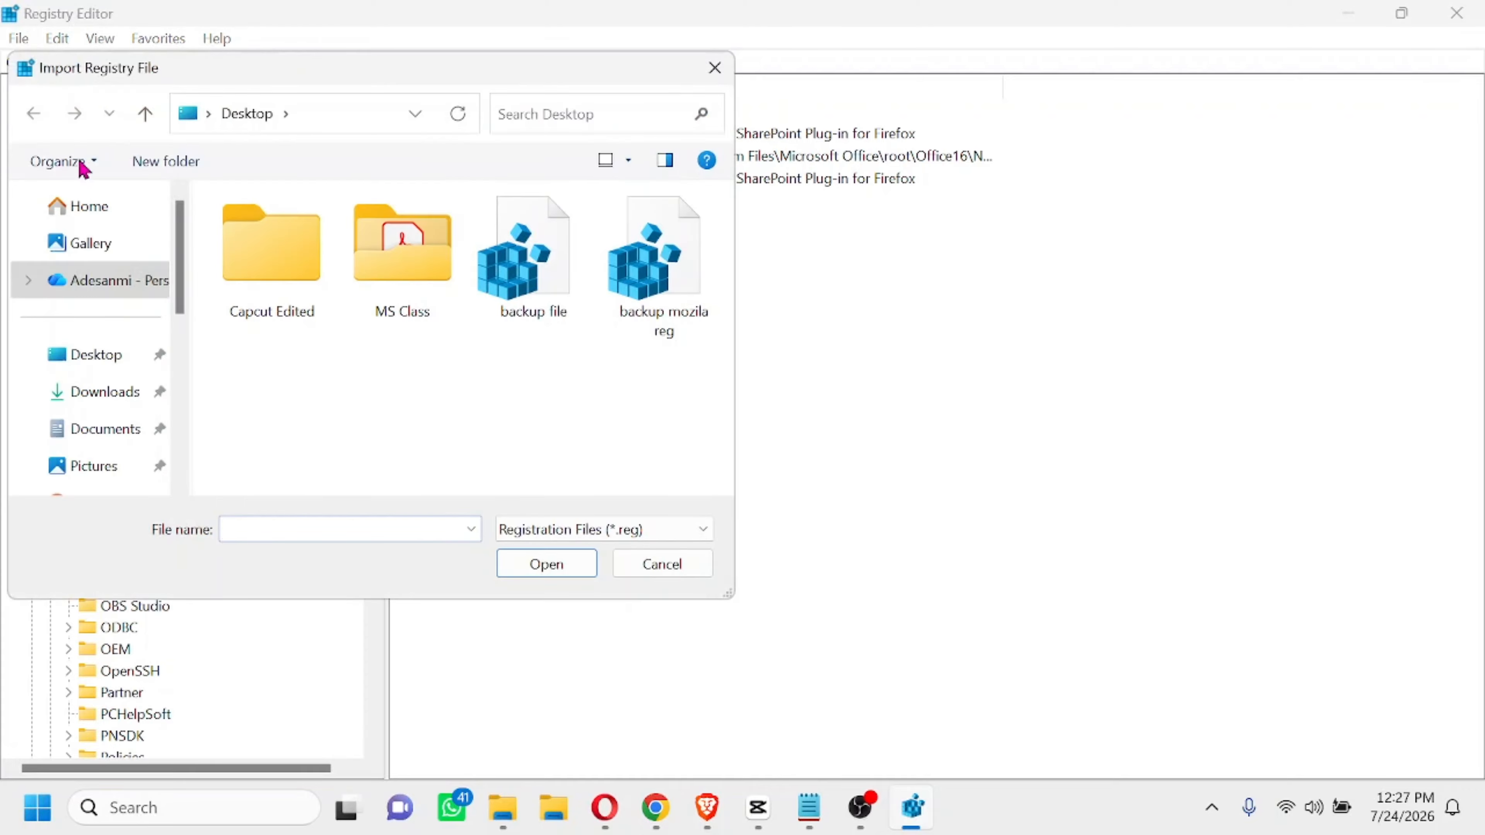
{"action": "left_click", "coordinate": [668, 303]}
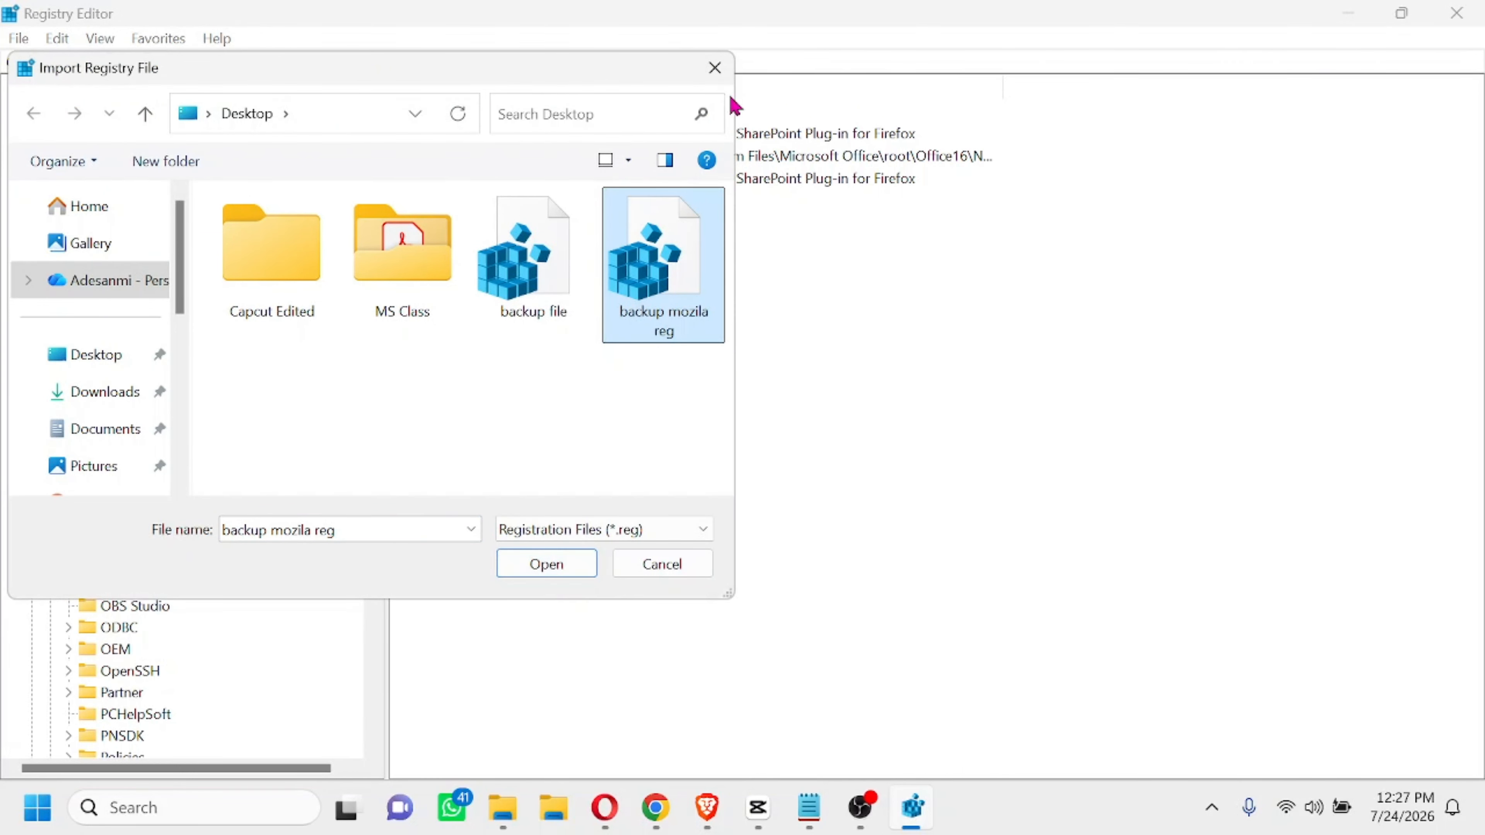
{"action": "left_click", "coordinate": [714, 68]}
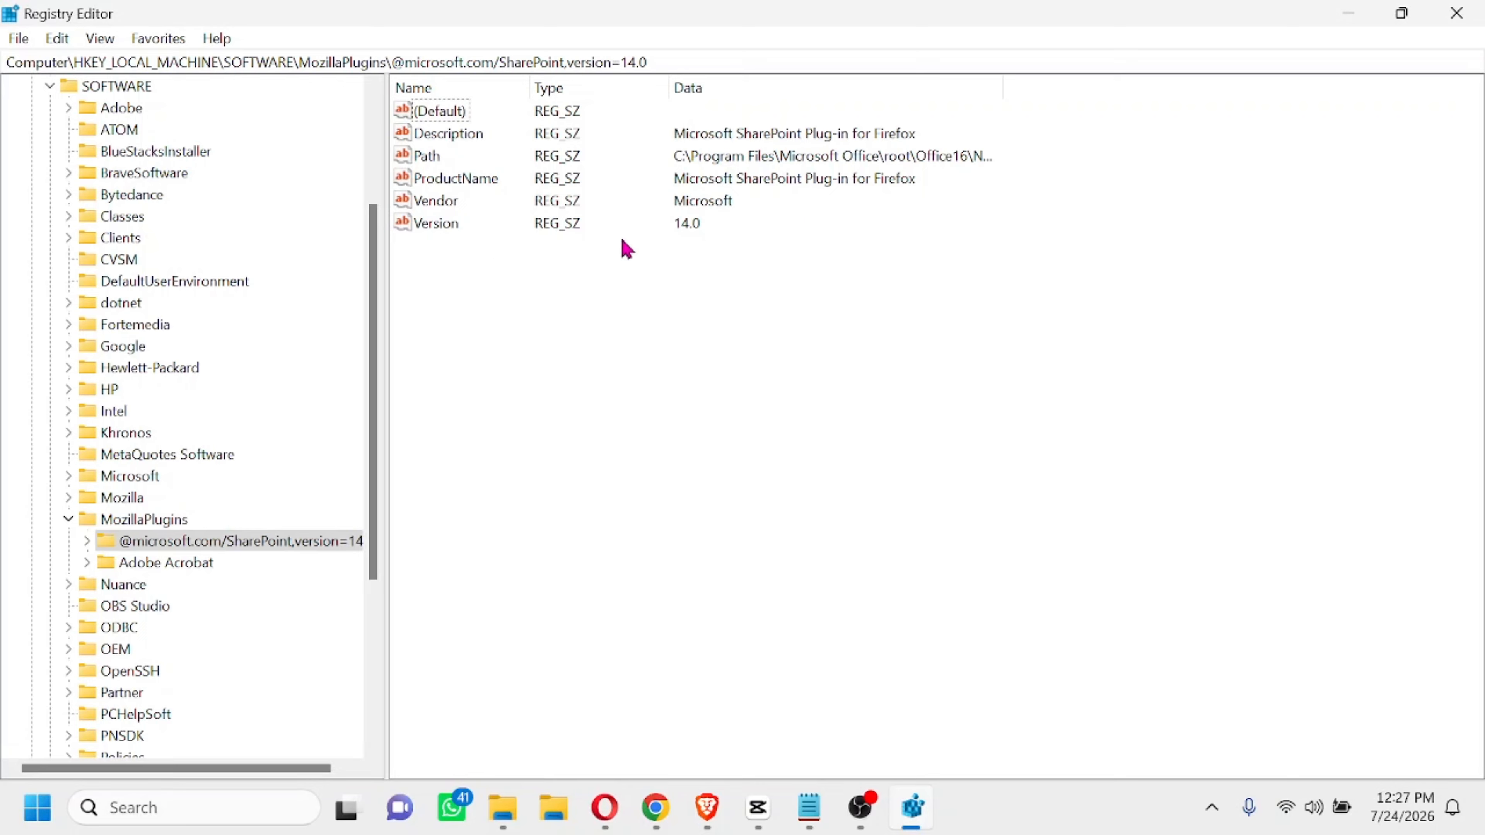
Show the Delete options for the Version value and the SharePoint plugin key without deleting anything
{"action": "left_click", "coordinate": [454, 226]}
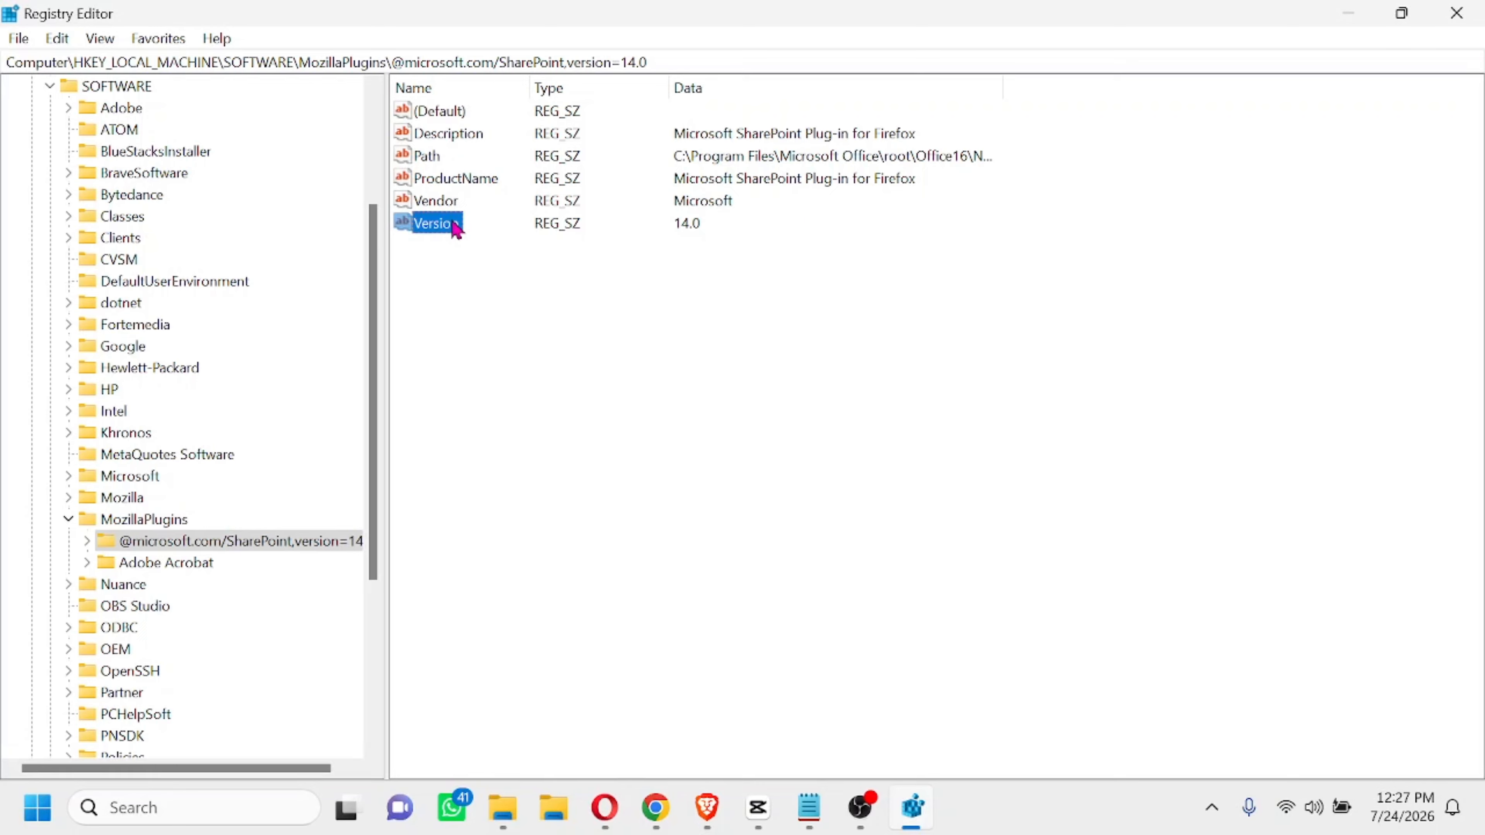
{"action": "right_click", "coordinate": [455, 226]}
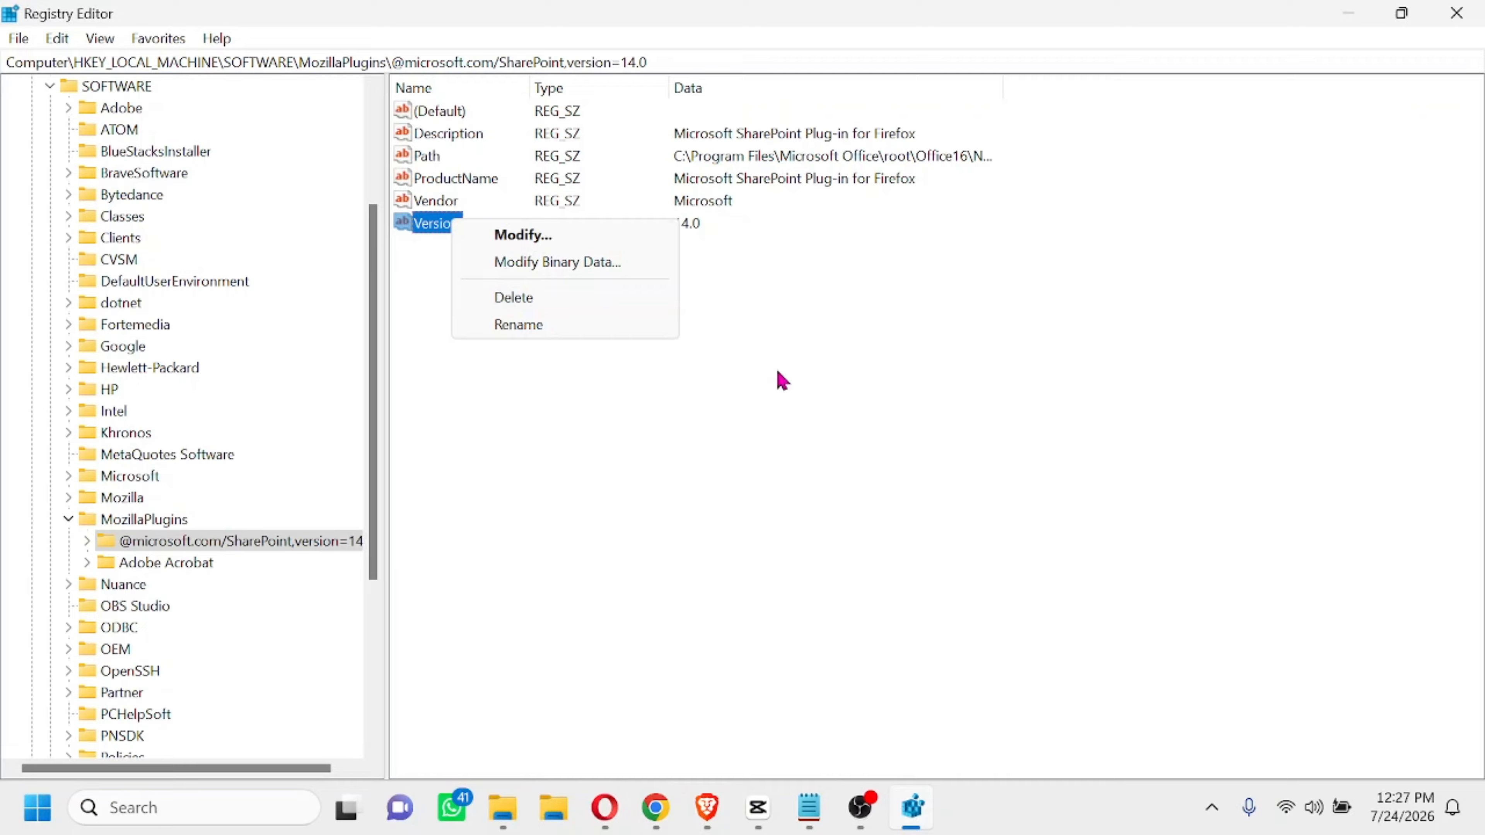
{"action": "left_click", "coordinate": [855, 374]}
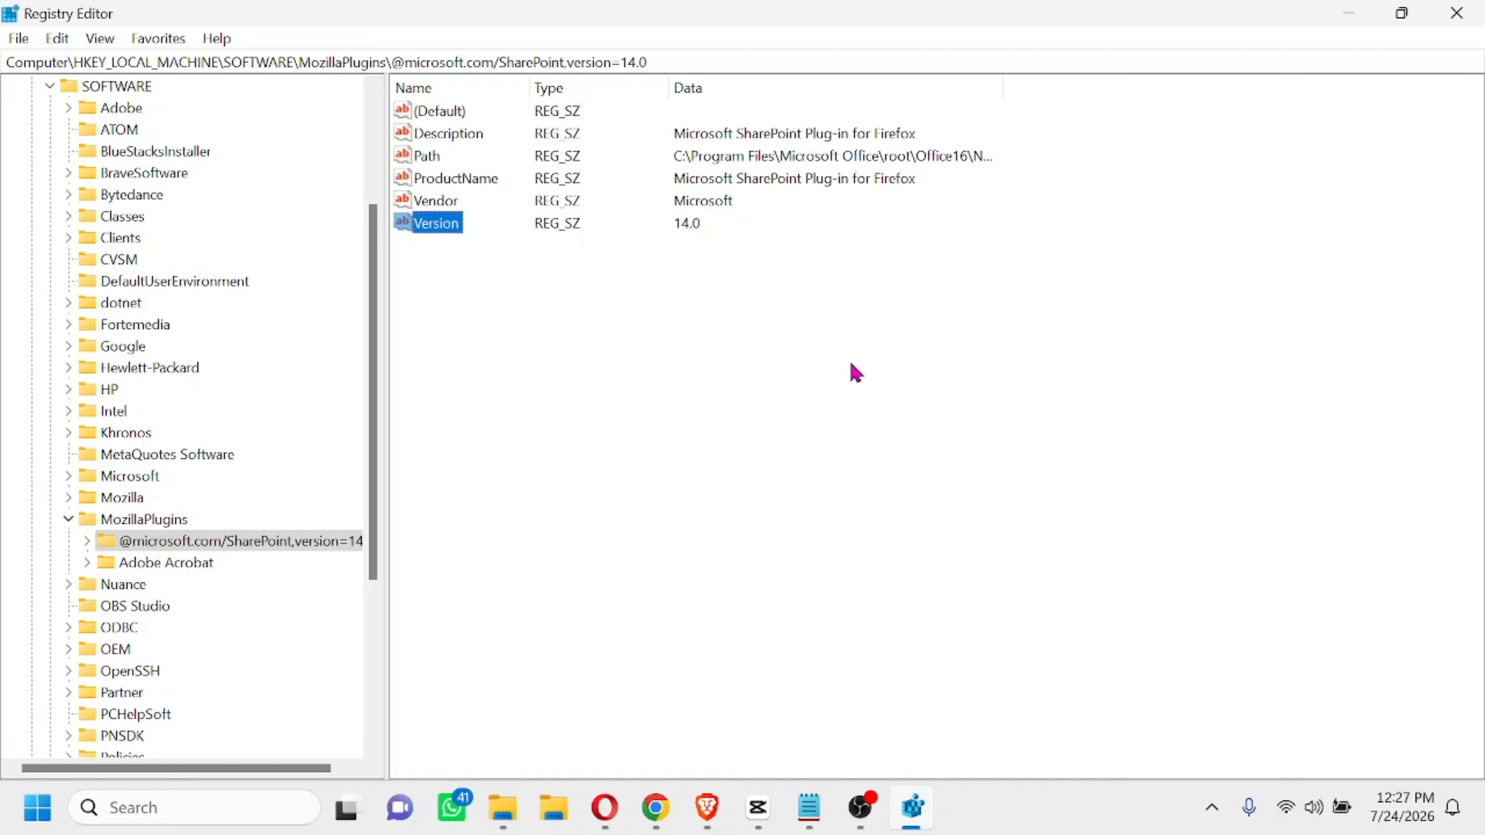
{"action": "right_click", "coordinate": [113, 548]}
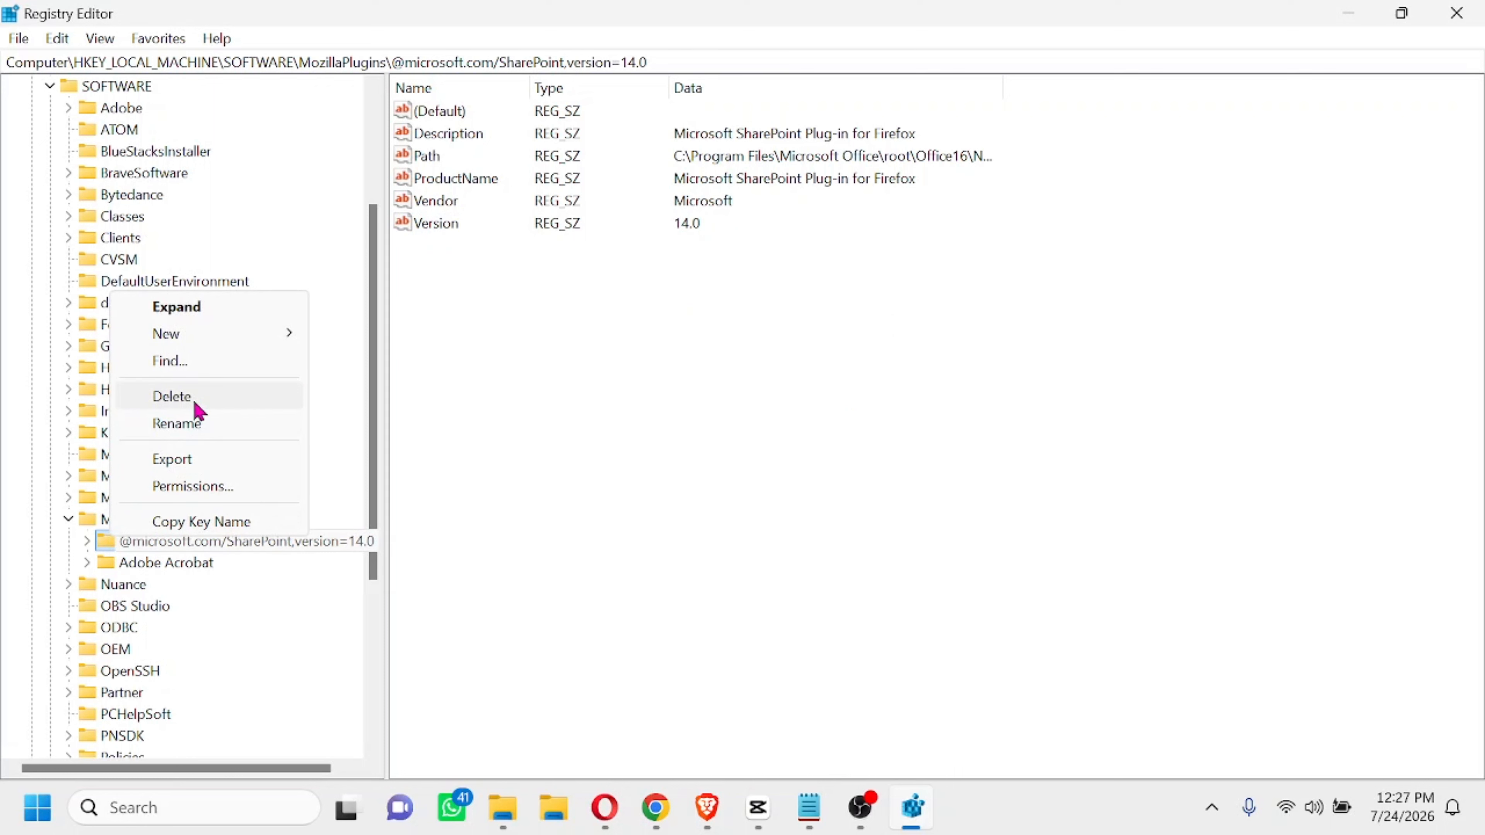
{"action": "left_click", "coordinate": [463, 440]}
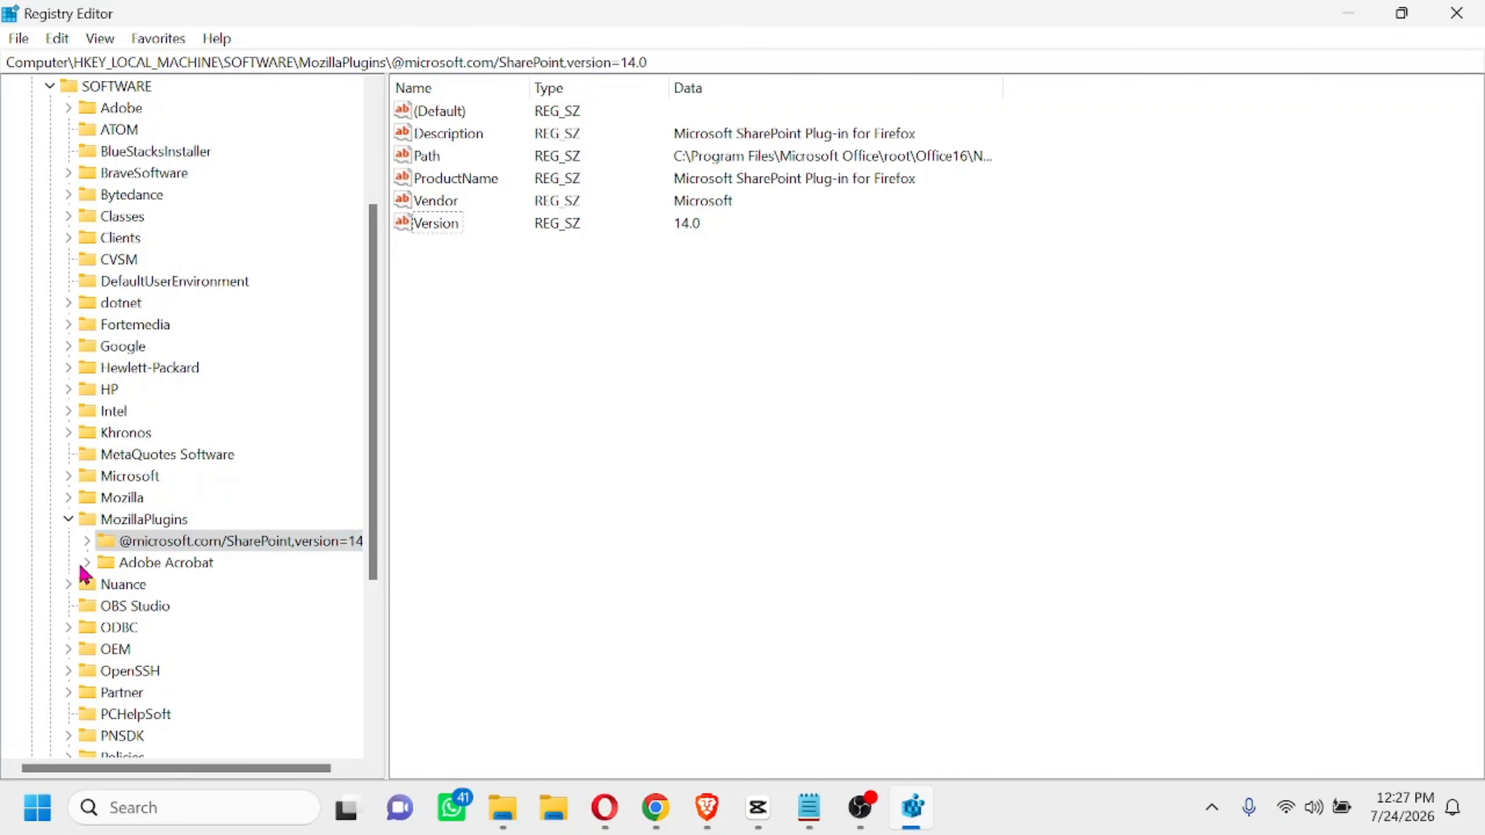
Collapse the MozillaPlugins, SOFTWARE and HKEY_LOCAL_MACHINE keys
{"action": "left_click", "coordinate": [68, 519]}
{"action": "scroll", "coordinate": [58, 351], "scroll_direction": "up", "scroll_amount": 2}
{"action": "left_click", "coordinate": [50, 216]}
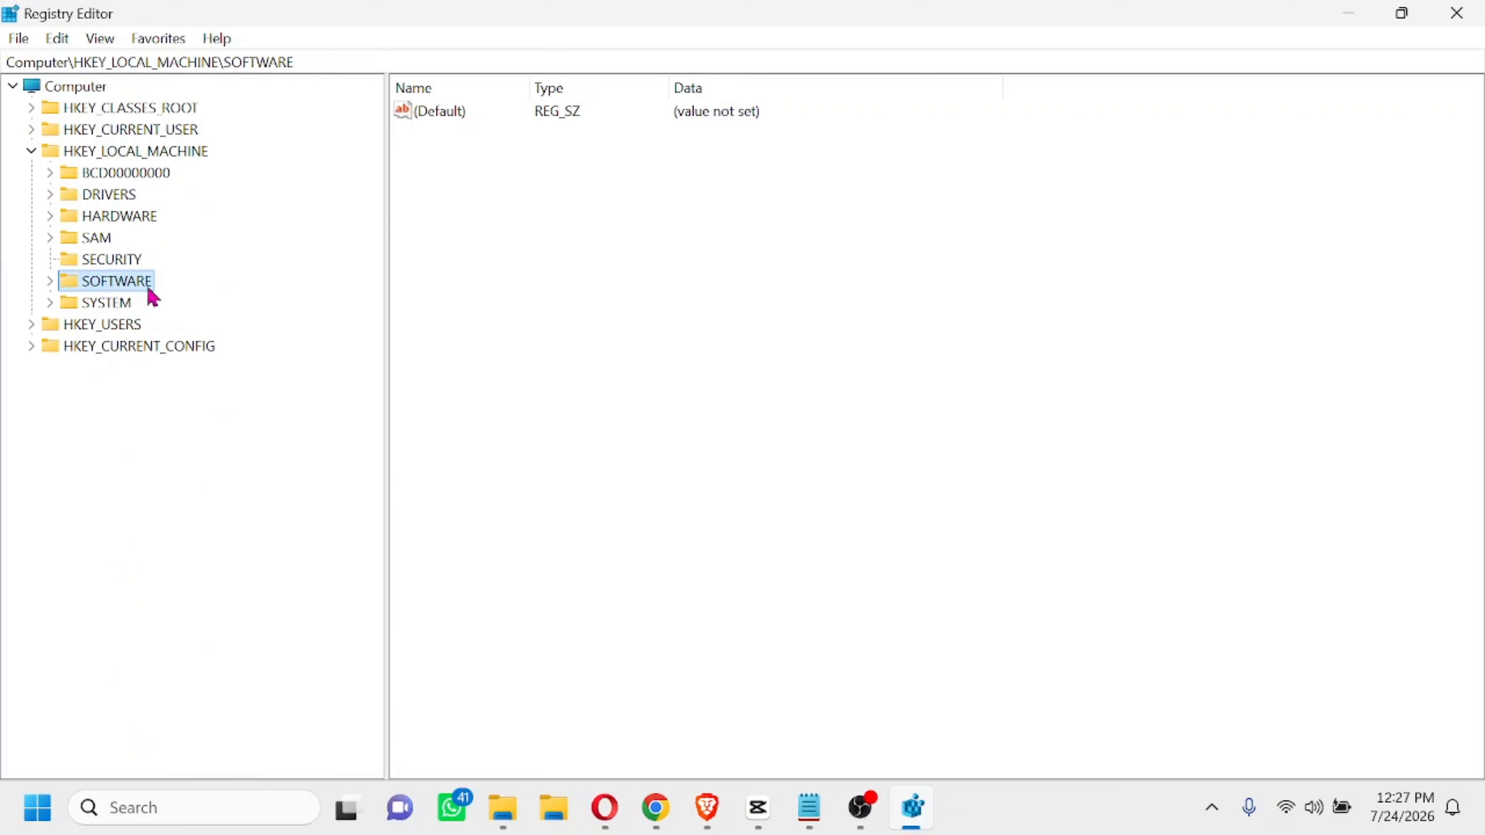
{"action": "left_click", "coordinate": [32, 153]}
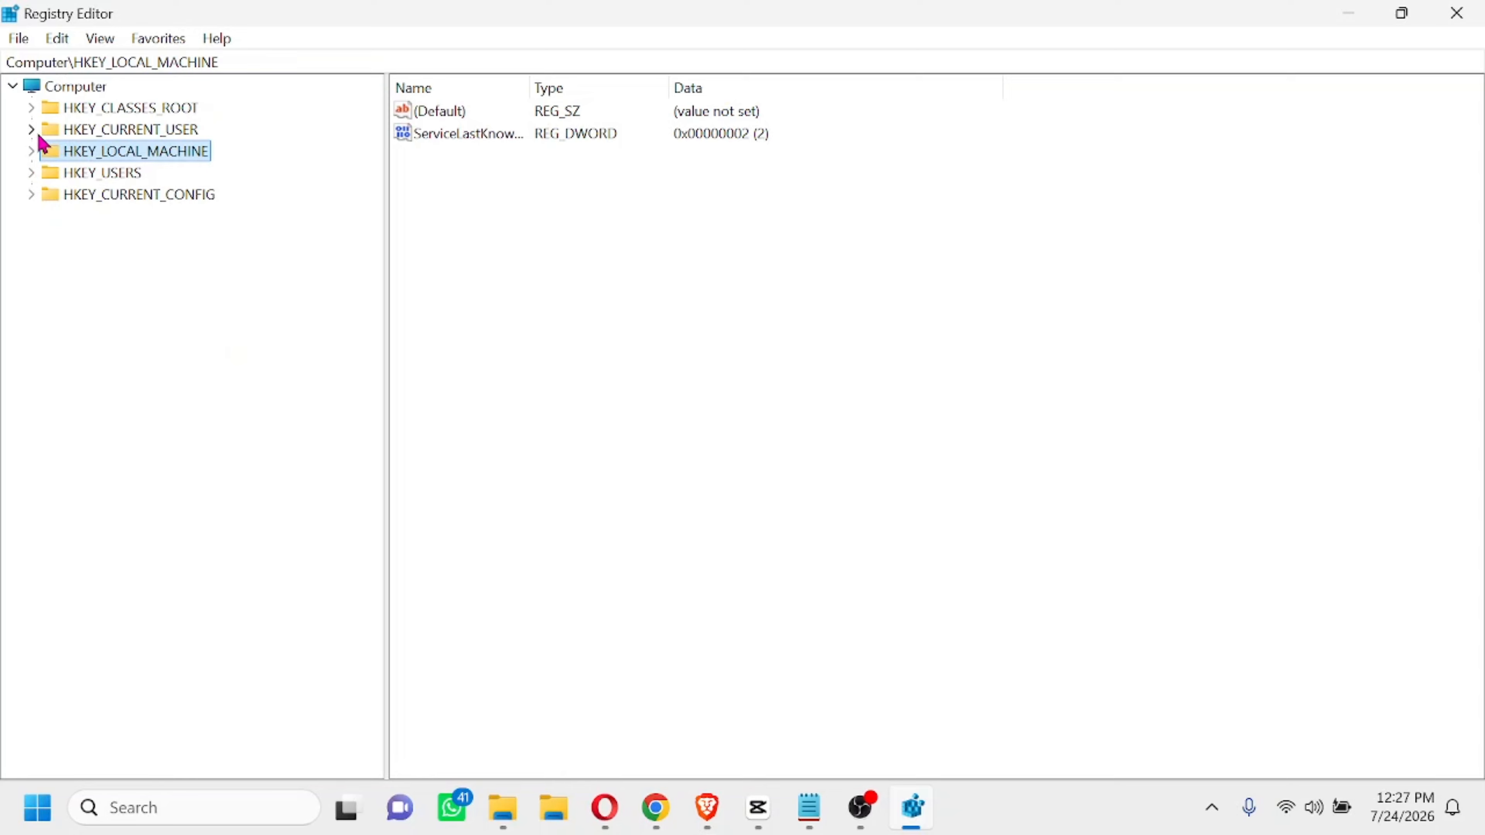
Expand HKEY_CURRENT_USER and browse the subkeys of its Software key
{"action": "left_click", "coordinate": [32, 130]}
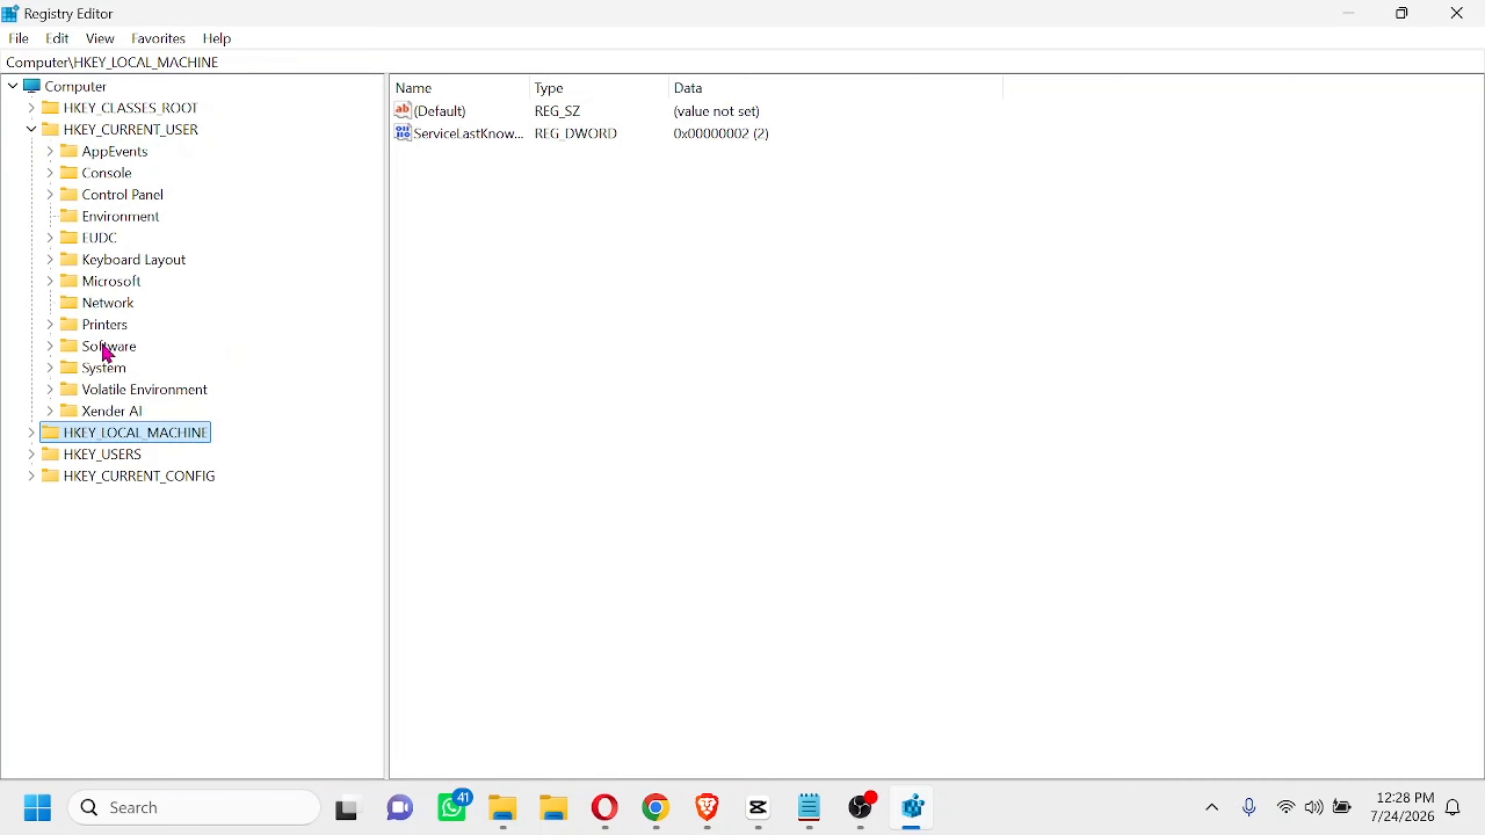
{"action": "left_click", "coordinate": [52, 349]}
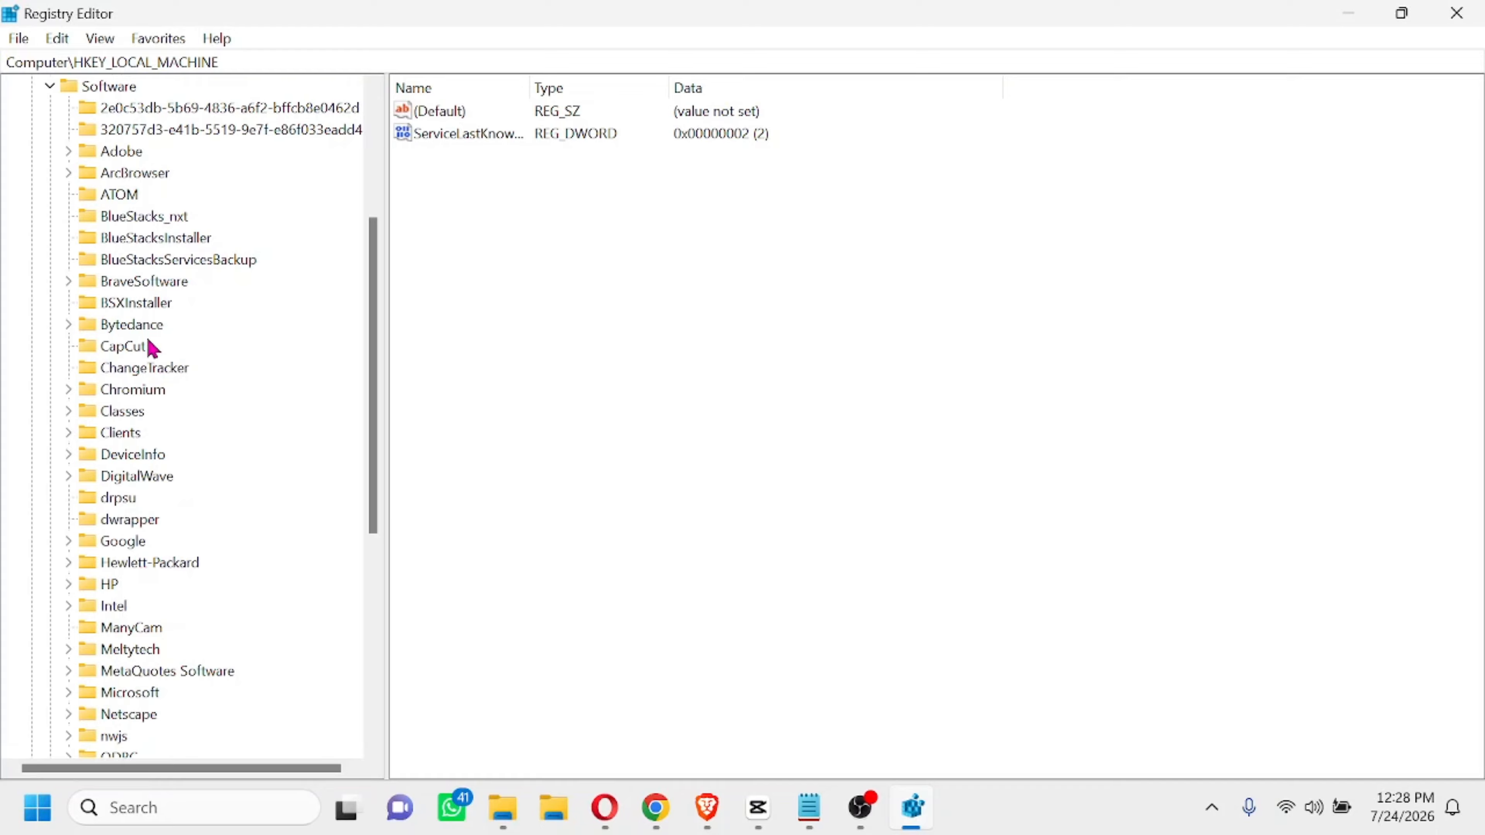
{"action": "scroll", "coordinate": [149, 346], "scroll_direction": "up", "scroll_amount": 4}
{"action": "left_click", "coordinate": [50, 347]}
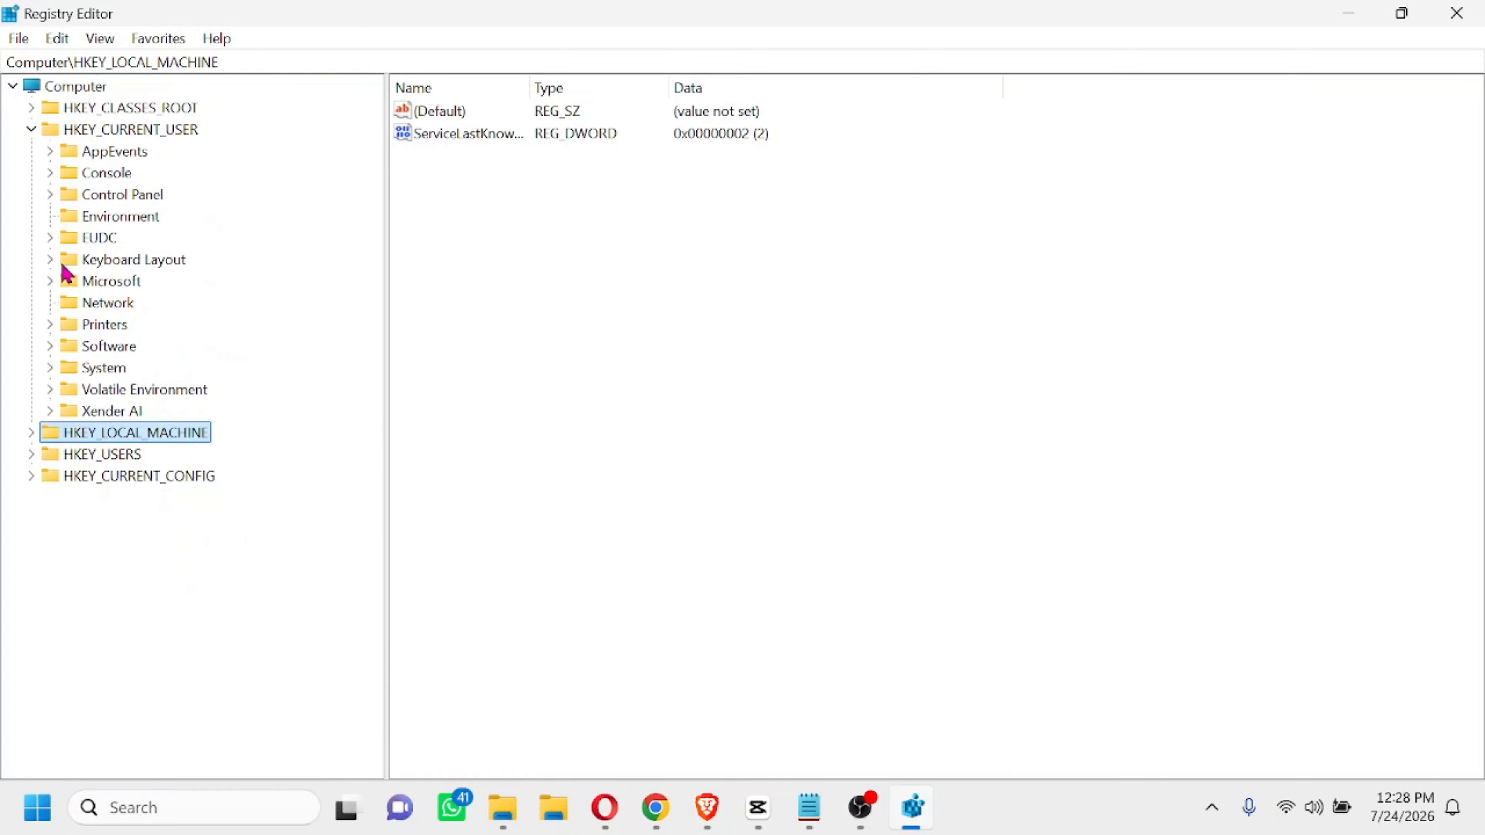
Collapse HKEY_CURRENT_USER, then expand HKEY_USERS to view its subkeys and collapse it again
{"action": "left_click", "coordinate": [32, 129]}
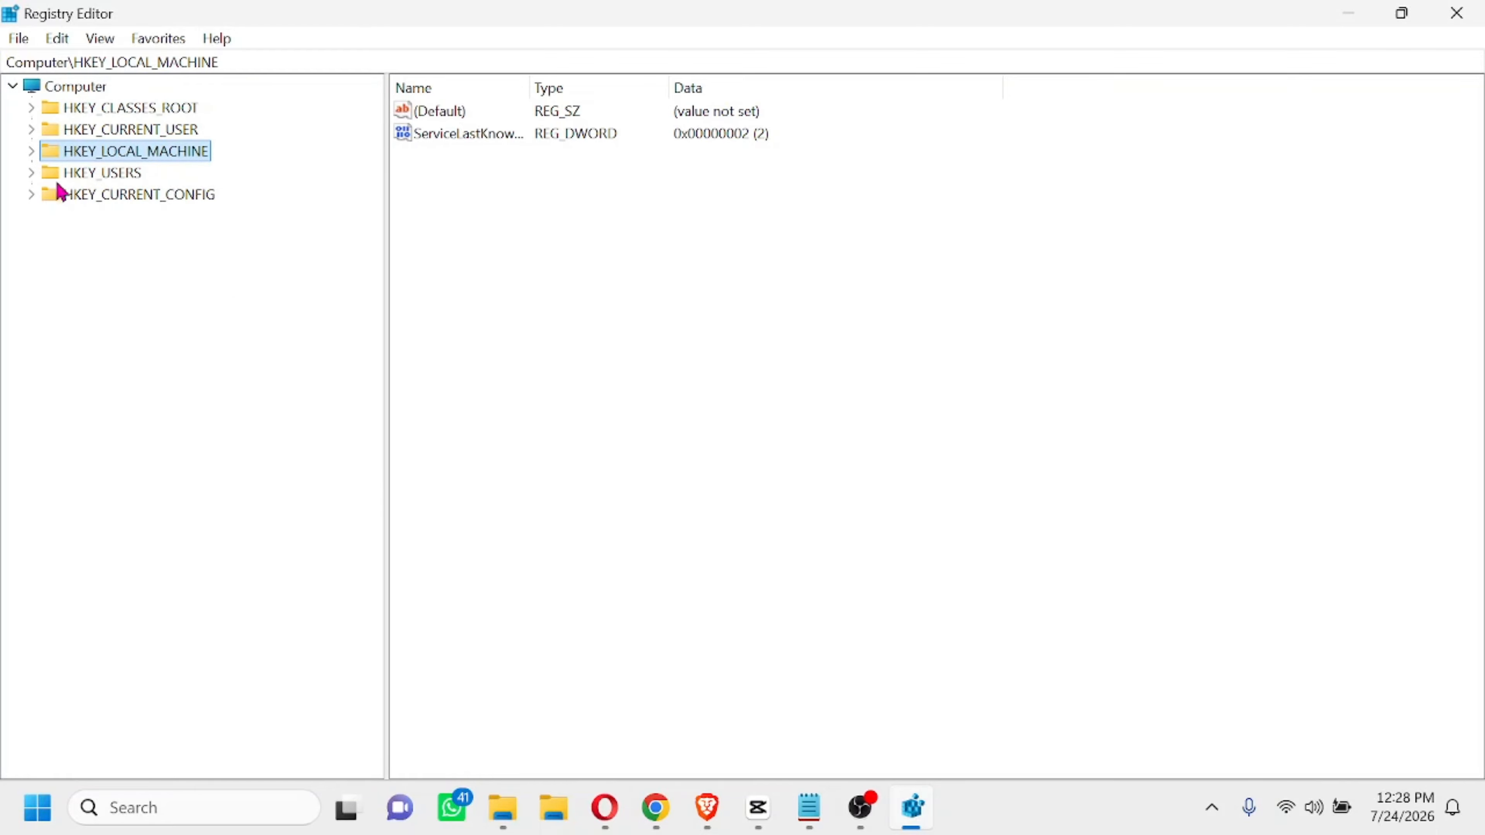
{"action": "left_click", "coordinate": [30, 174]}
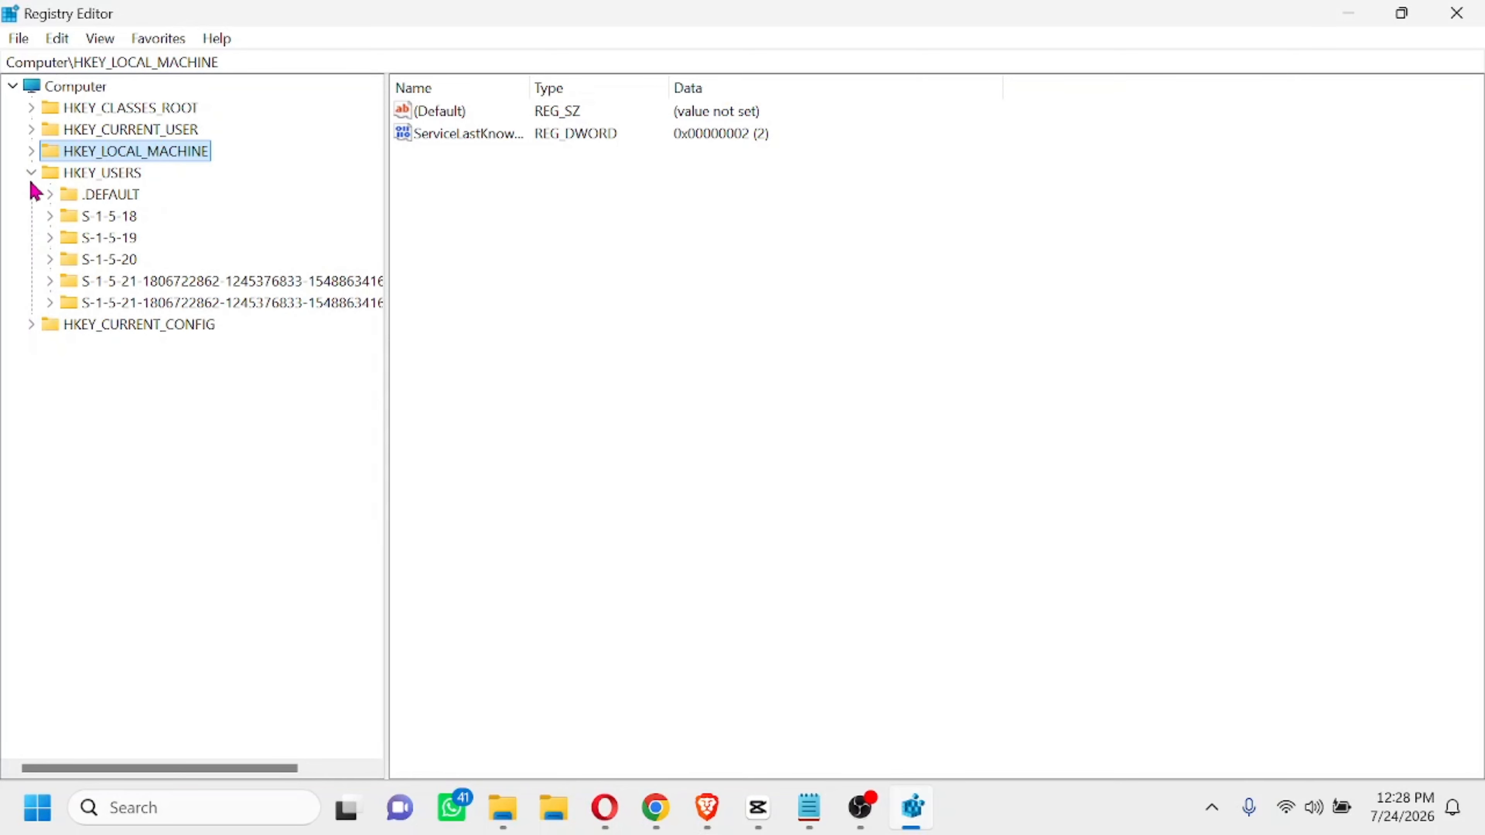
{"action": "left_click", "coordinate": [32, 174]}
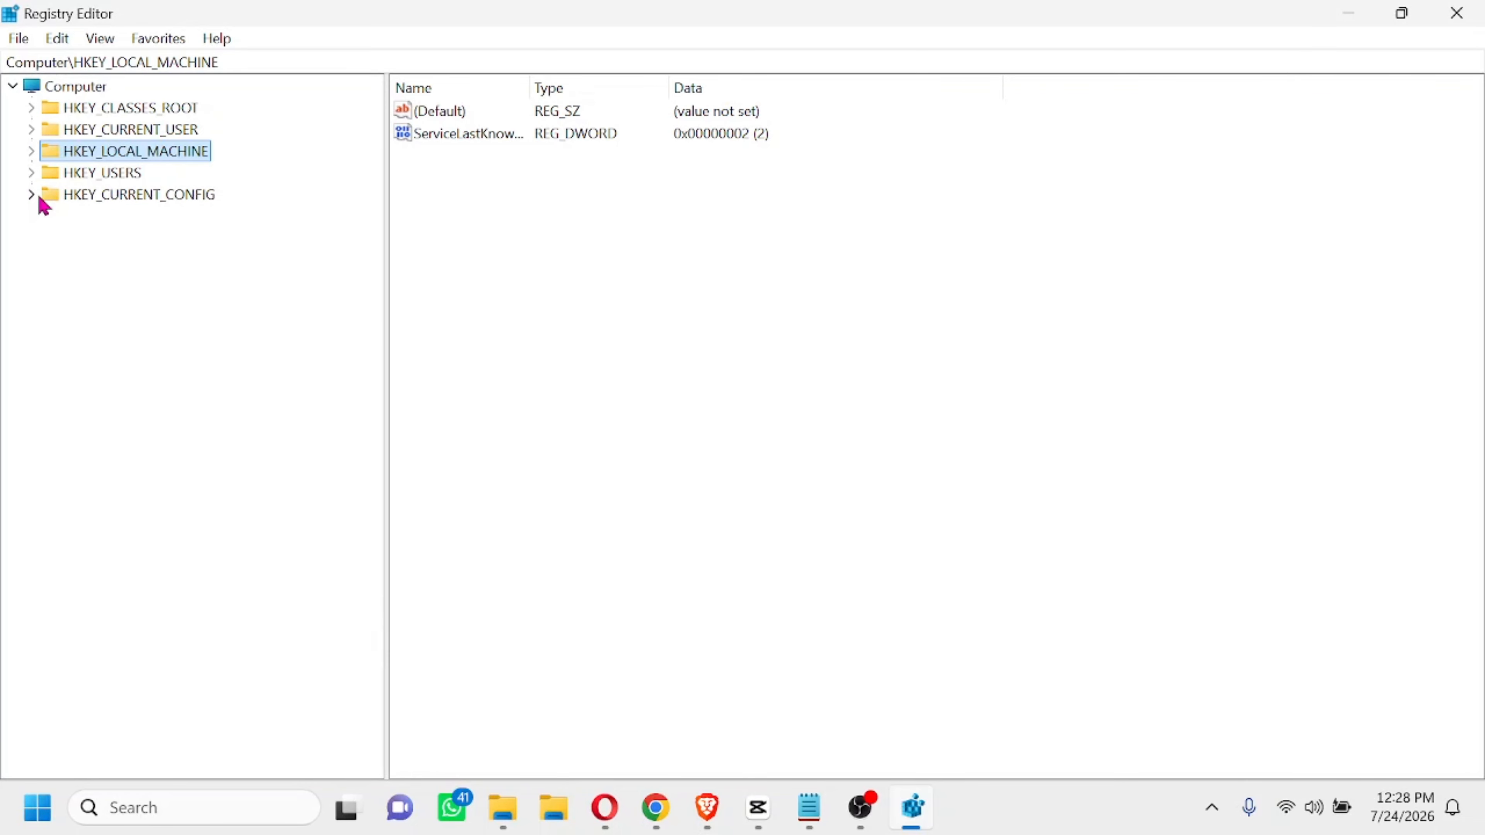
Expand HKEY_CURRENT_CONFIG to browse its Software subkey, collapse it, and close the Registry Editor
{"action": "left_click", "coordinate": [32, 195]}
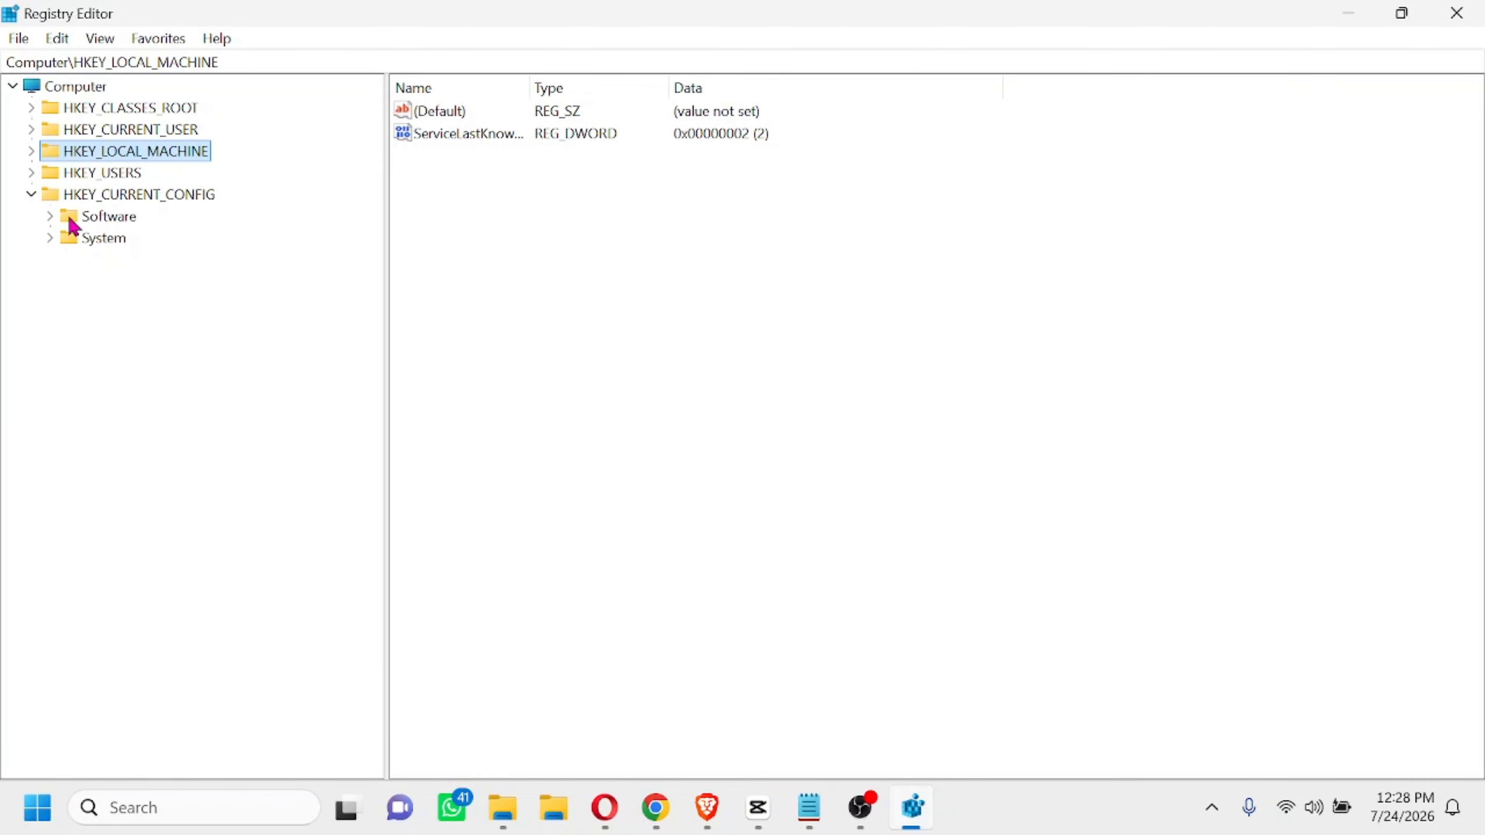
{"action": "left_click", "coordinate": [51, 218]}
{"action": "left_click", "coordinate": [54, 219]}
{"action": "left_click", "coordinate": [32, 196]}
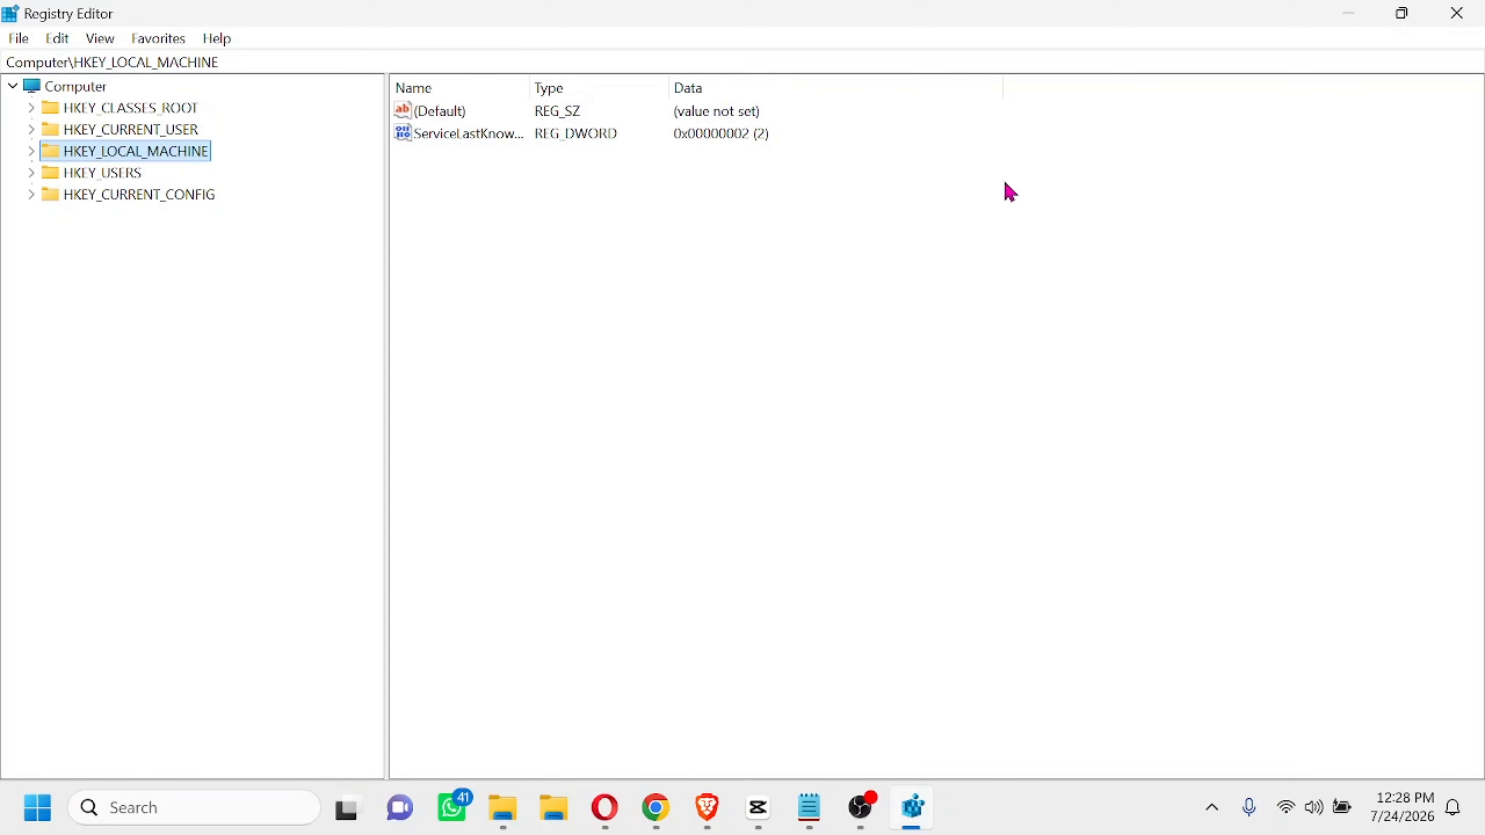
{"action": "left_click", "coordinate": [1456, 12]}
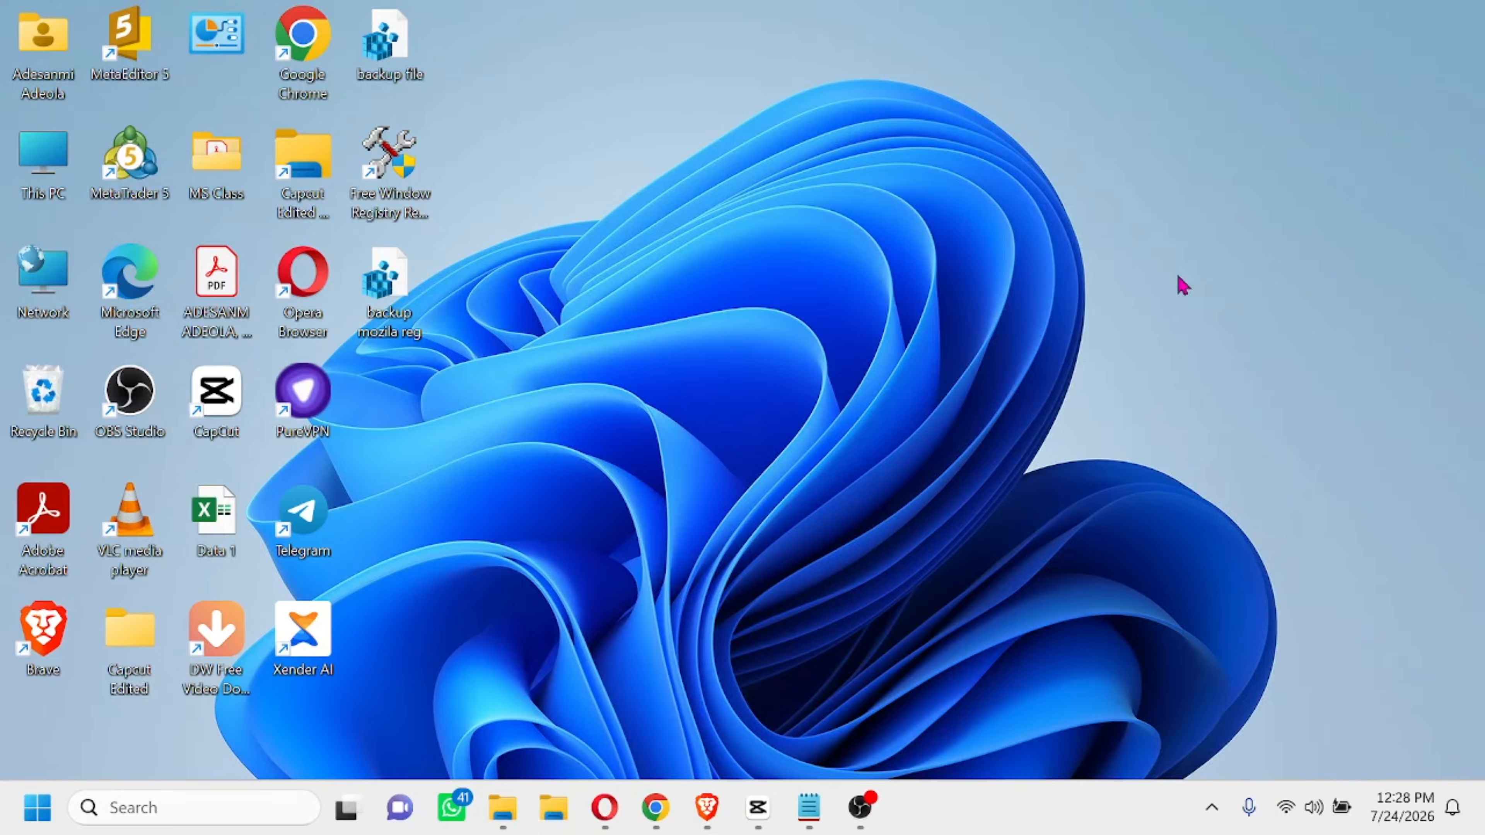